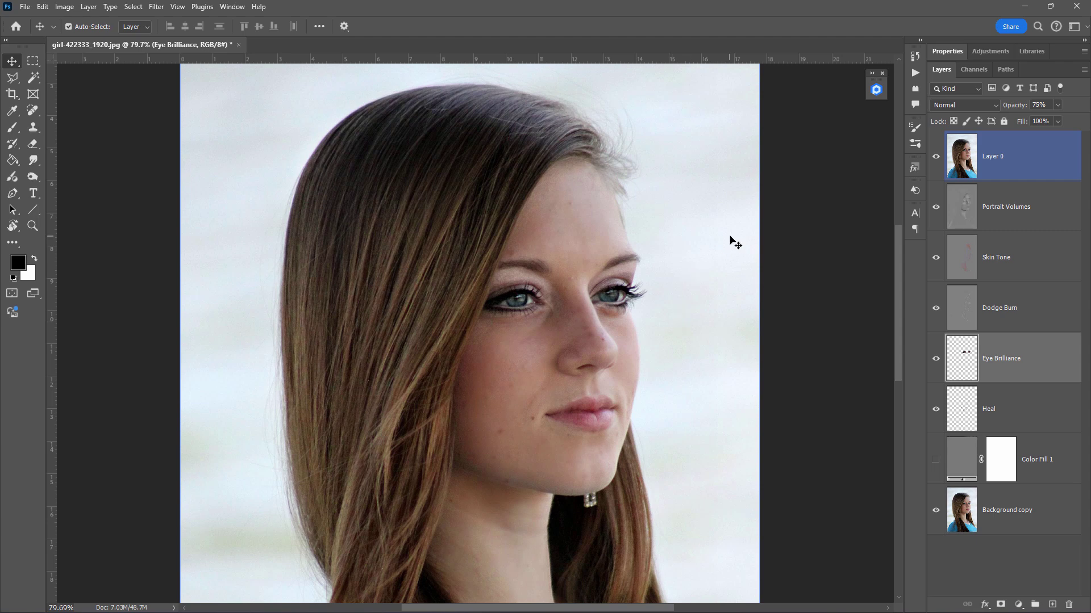
Hide Layer 0 to reveal the retouch layers, then clear the layer selection.
{"action": "left_click", "coordinate": [936, 158]}
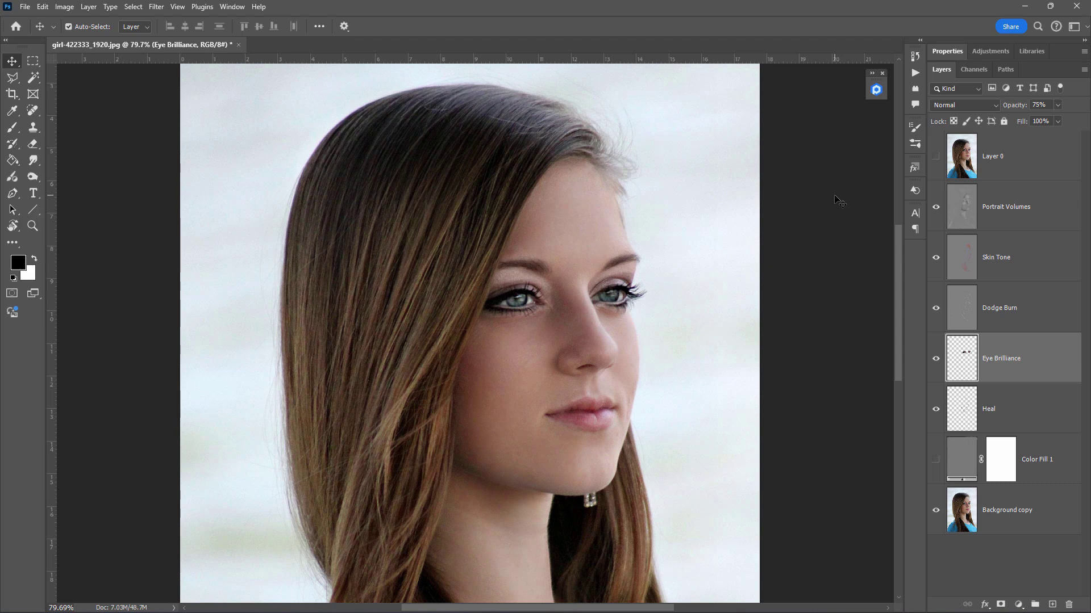
{"action": "left_click", "coordinate": [786, 343]}
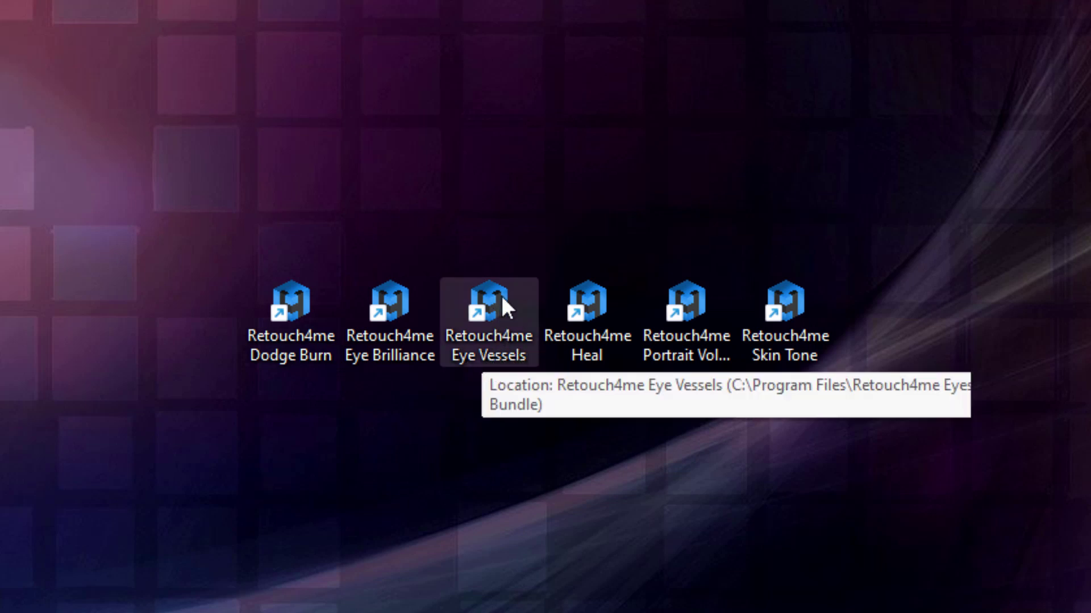
Load the headscarf portrait in Eye Vessels, zoom in on the eyes, and compare with the original.
{"action": "double_click", "coordinate": [499, 301]}
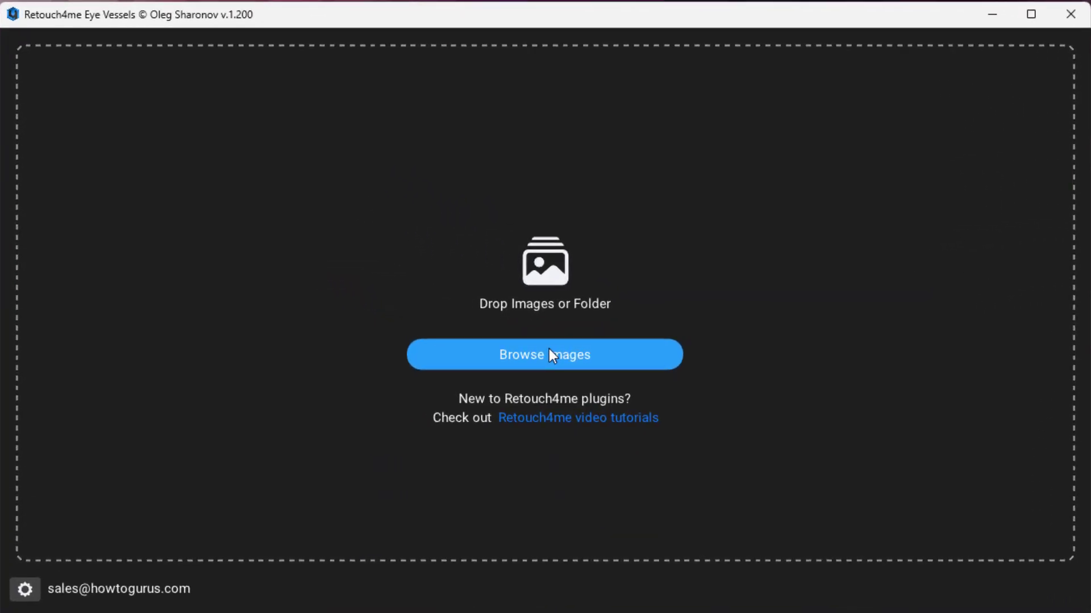
{"action": "left_click", "coordinate": [548, 349]}
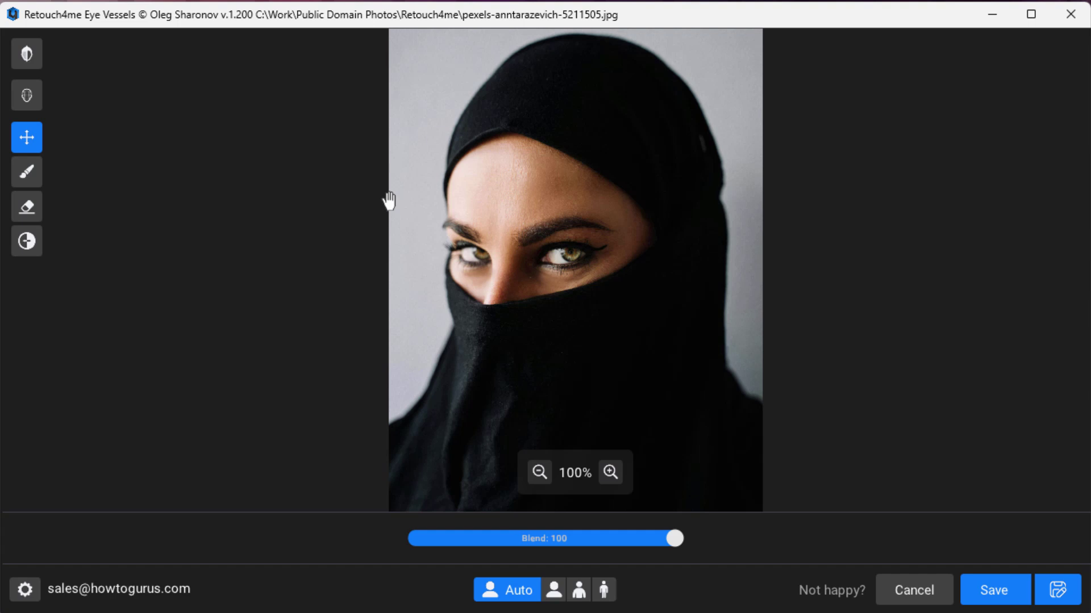
{"action": "left_click", "coordinate": [609, 472]}
{"action": "left_click", "coordinate": [609, 472]}
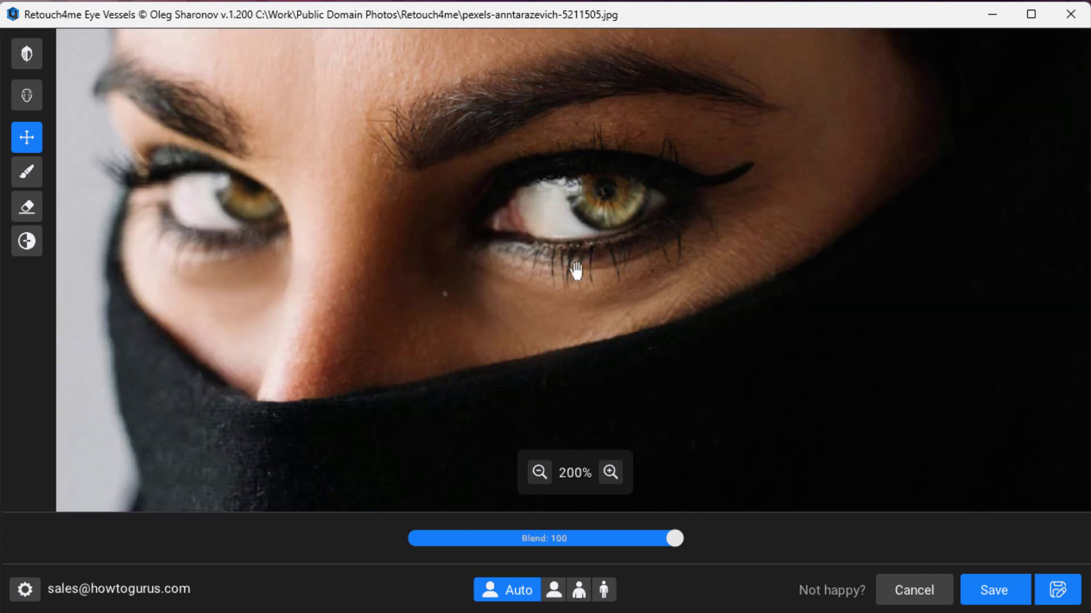
{"action": "left_click", "coordinate": [30, 53]}
{"action": "left_click_drag", "start_coordinate": [29, 54], "coordinate": [29, 51]}
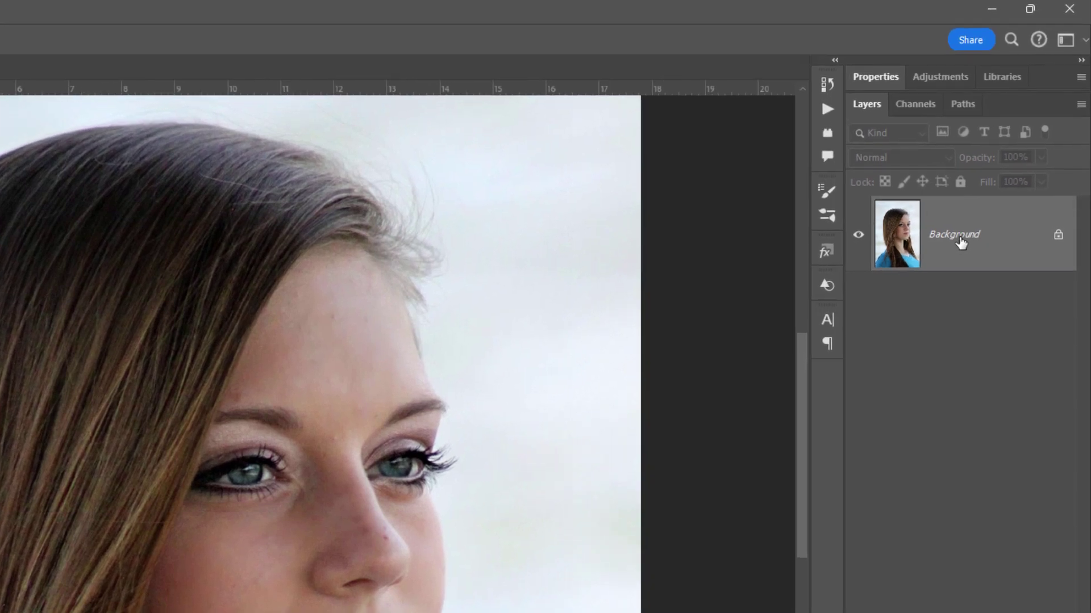
Duplicate the Background layer as 'Background copy' and hide the original Background.
{"action": "right_click", "coordinate": [1003, 161]}
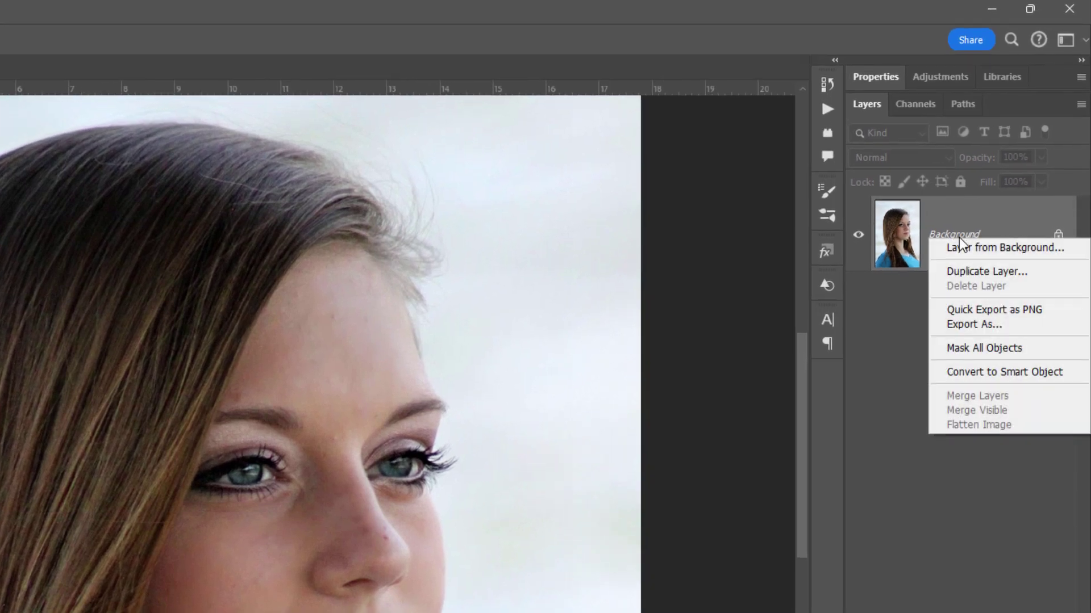
{"action": "left_click", "coordinate": [967, 271]}
{"action": "left_click", "coordinate": [427, 250]}
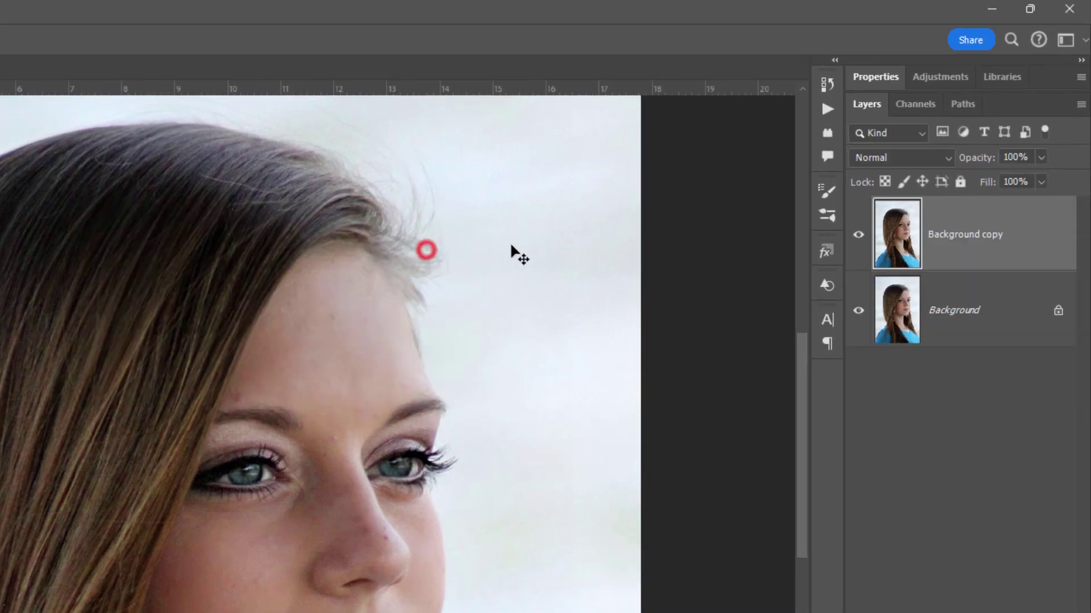
{"action": "left_click", "coordinate": [858, 234]}
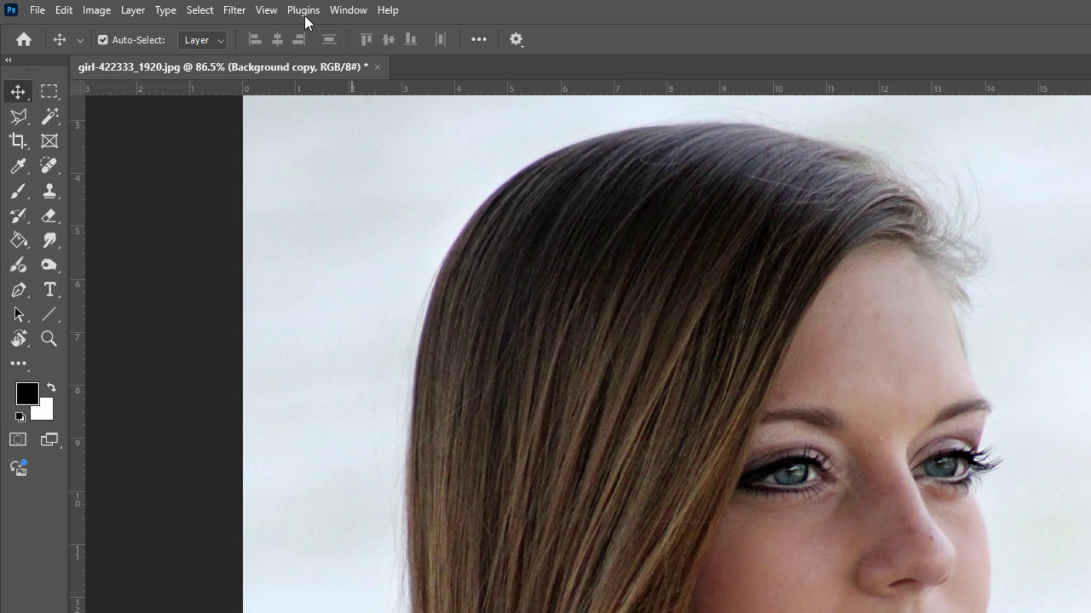
Open Retouch4me Panel from the Plugins menu and reposition it over the workspace.
{"action": "left_click", "coordinate": [202, 7]}
{"action": "mouse_move", "coordinate": [329, 90]}
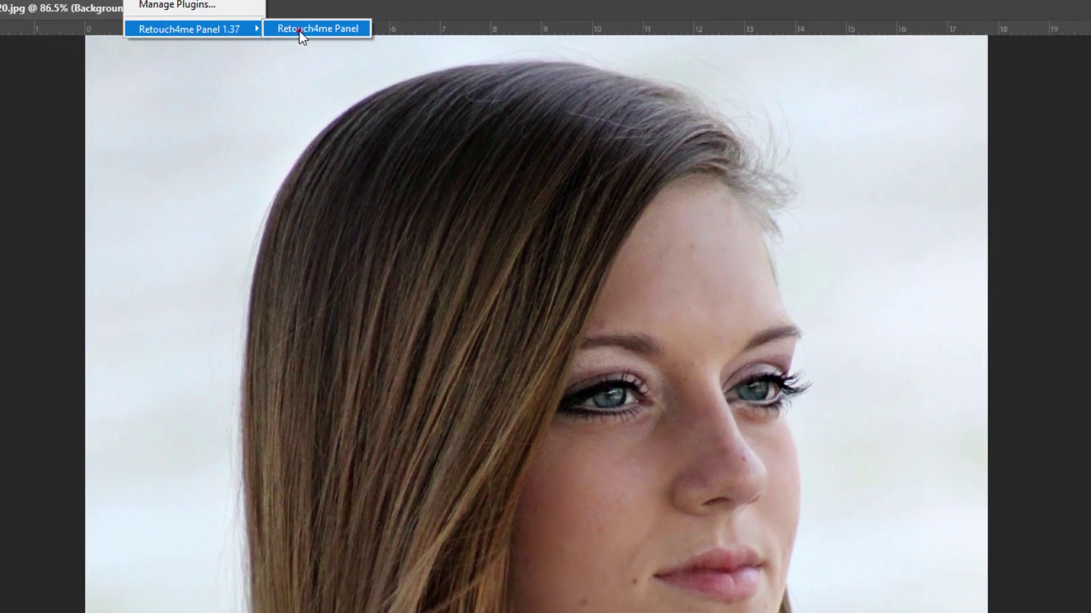
{"action": "left_click", "coordinate": [465, 91]}
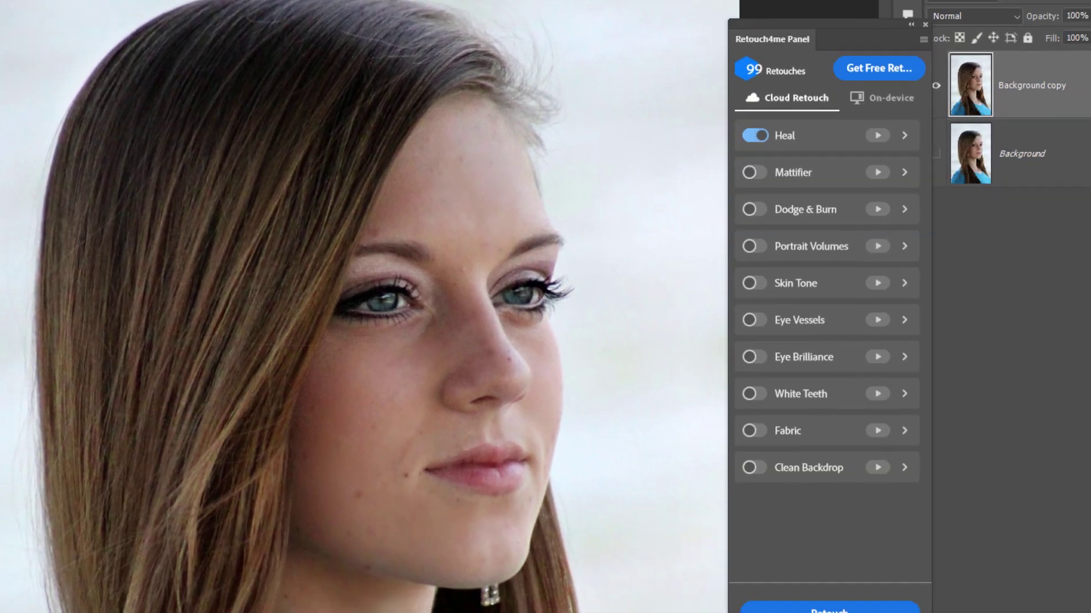
{"action": "left_click_drag", "start_coordinate": [793, 7], "coordinate": [716, 4]}
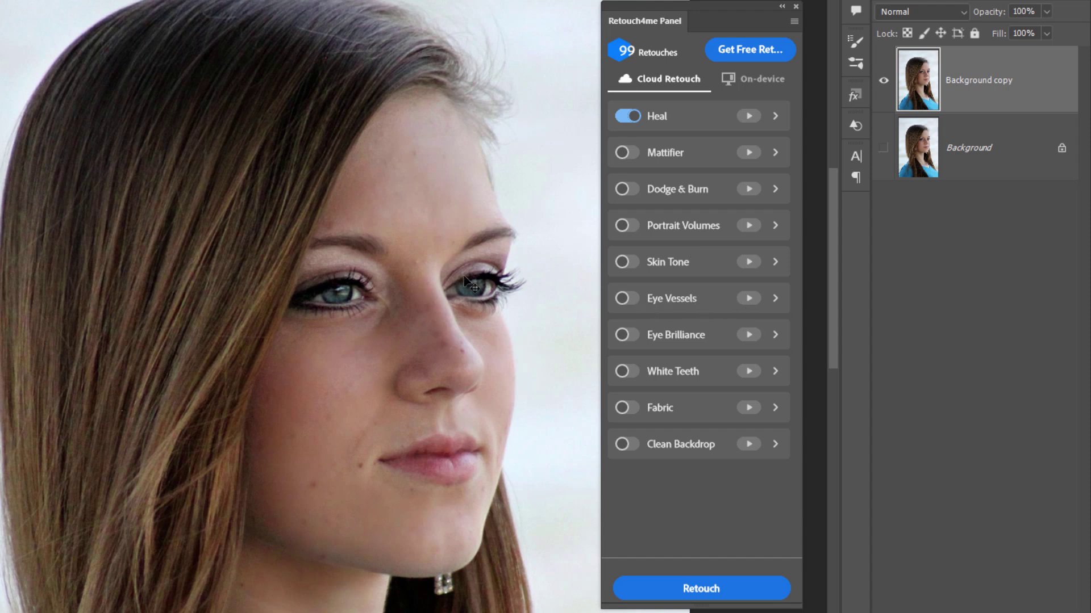
Enable Eye Brilliance, Dodge & Burn, Portrait Volumes and Skin Tone in the panel.
{"action": "left_click", "coordinate": [631, 336]}
{"action": "left_click", "coordinate": [630, 189]}
{"action": "left_click", "coordinate": [629, 226]}
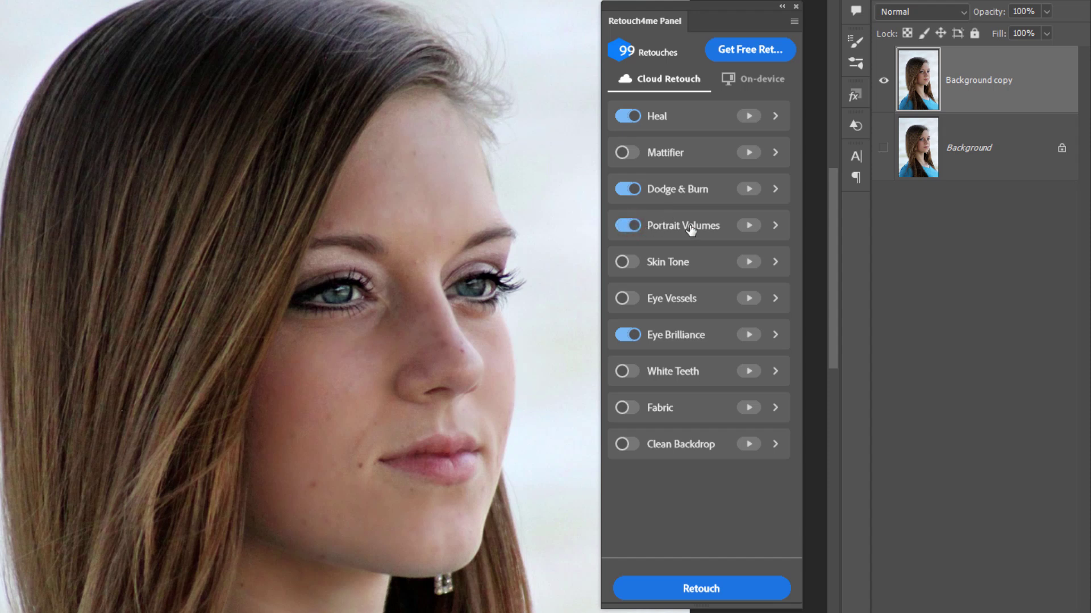
{"action": "left_click", "coordinate": [632, 262]}
On the On-device tab, enable Heal, Dodge & Burn, Portrait Volumes, Skin Tone and Eye Brilliance.
{"action": "left_click", "coordinate": [745, 83]}
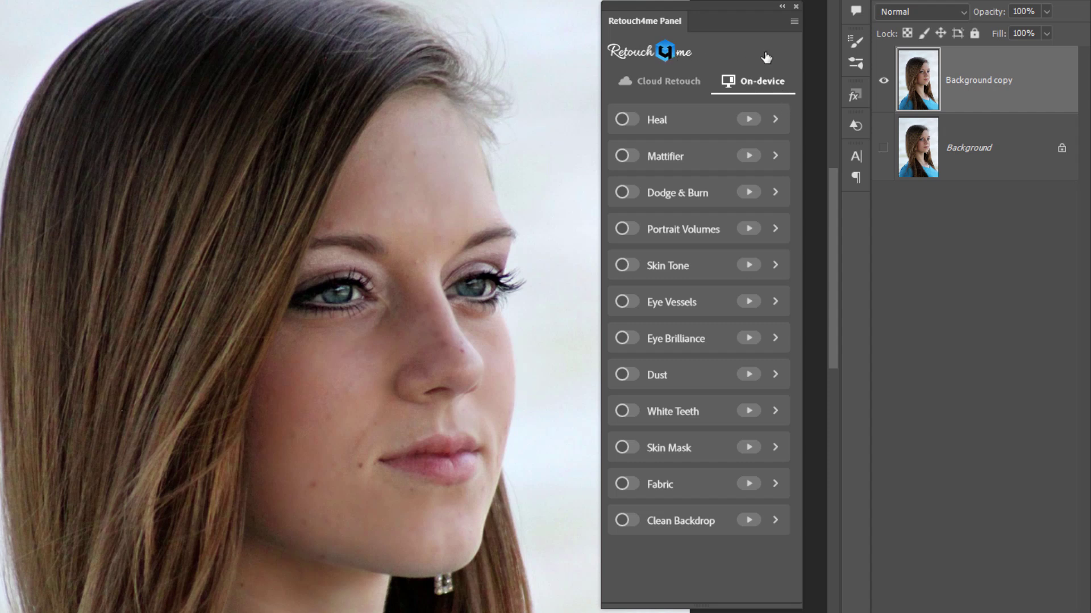
{"action": "left_click", "coordinate": [627, 120]}
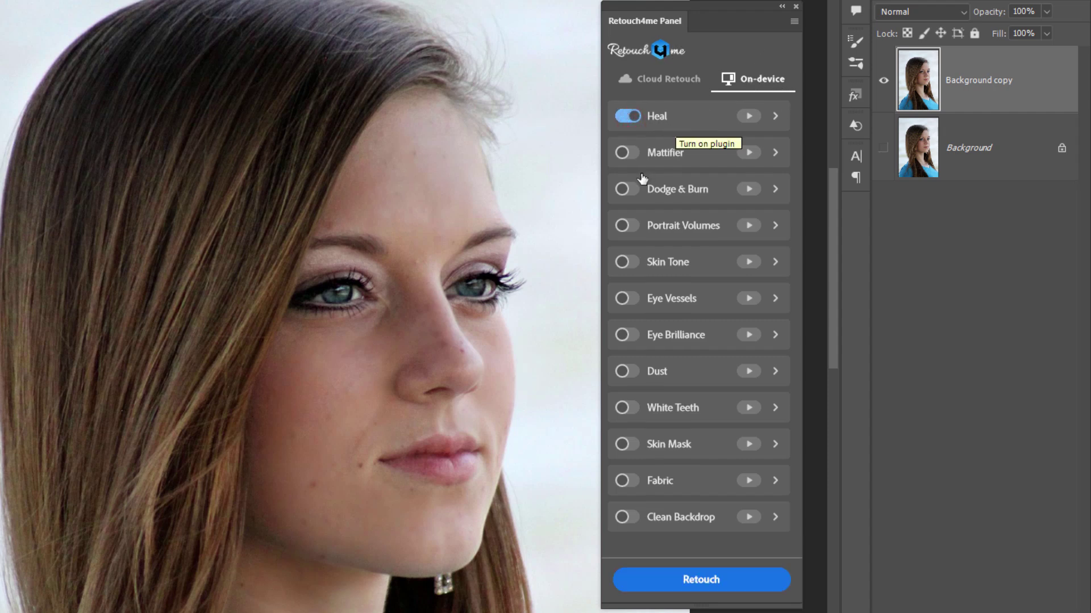
{"action": "left_click", "coordinate": [627, 188]}
{"action": "left_click", "coordinate": [627, 225]}
{"action": "left_click", "coordinate": [627, 262]}
{"action": "left_click", "coordinate": [628, 334]}
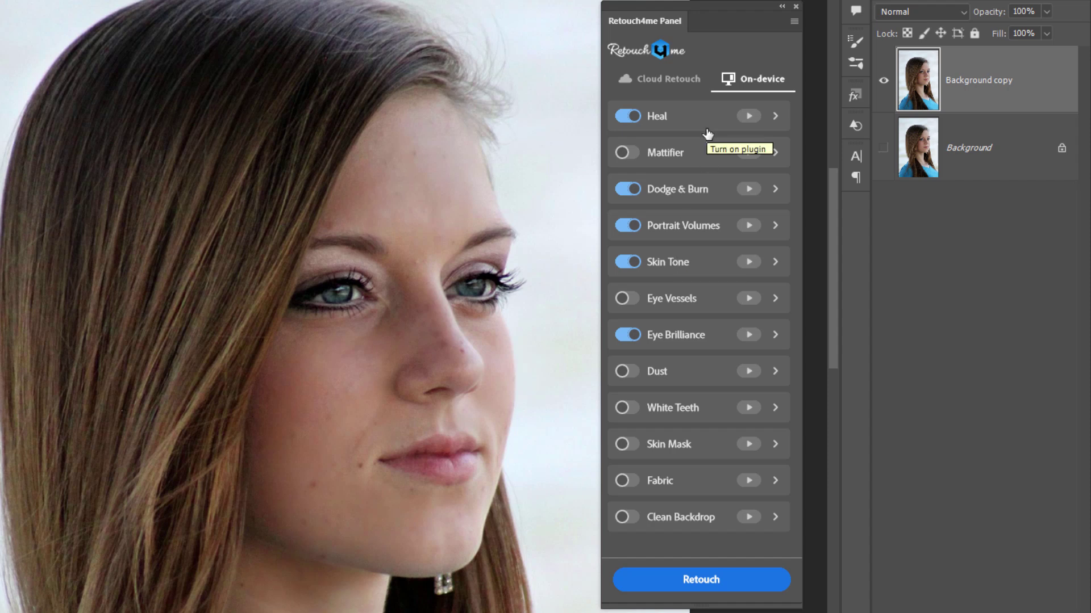
Bring up the Retouch4me account and settings page from the panel menu and scroll through it.
{"action": "left_click", "coordinate": [794, 21]}
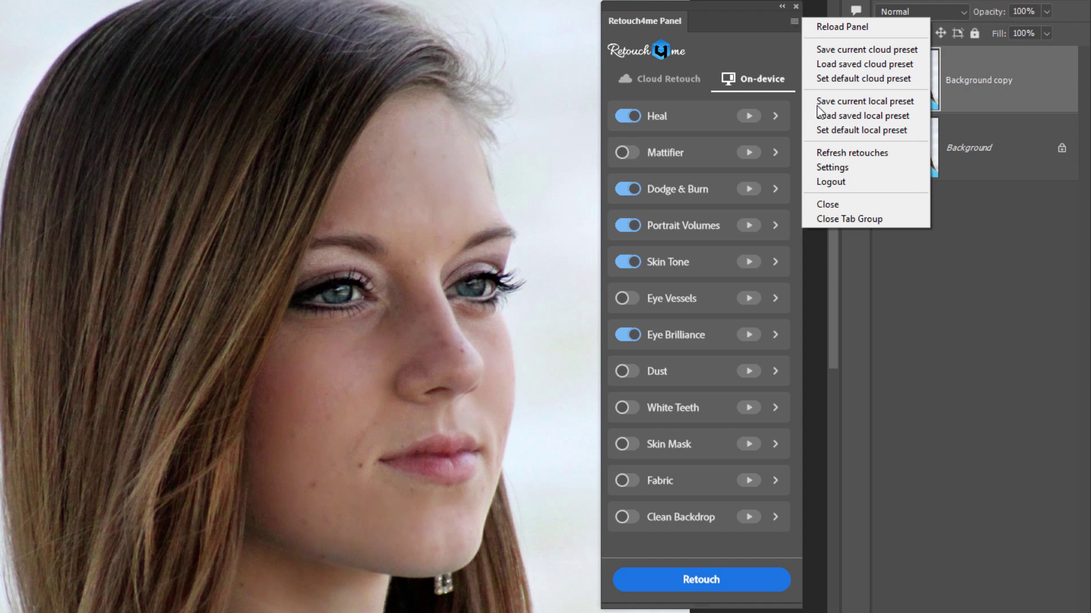
{"action": "left_click", "coordinate": [825, 166]}
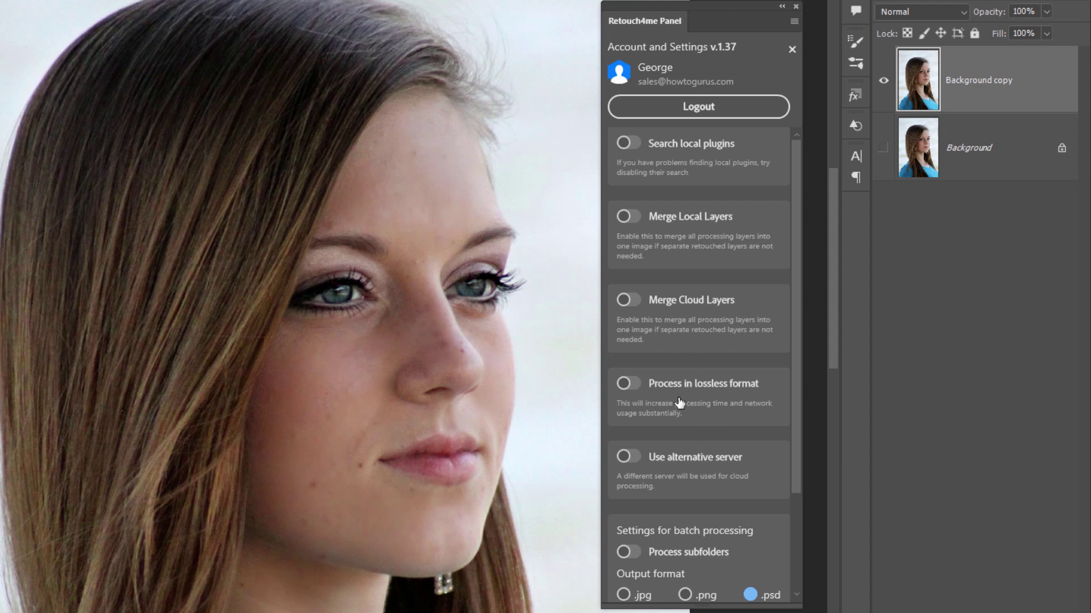
{"action": "left_click_drag", "start_coordinate": [798, 425], "coordinate": [795, 513]}
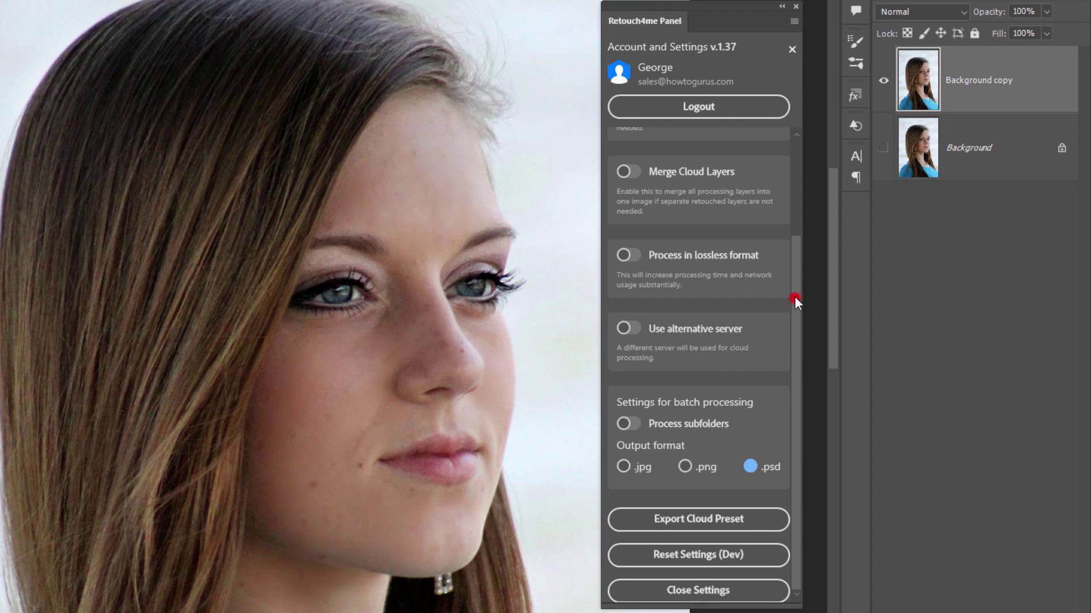
{"action": "left_click_drag", "start_coordinate": [795, 297], "coordinate": [794, 200]}
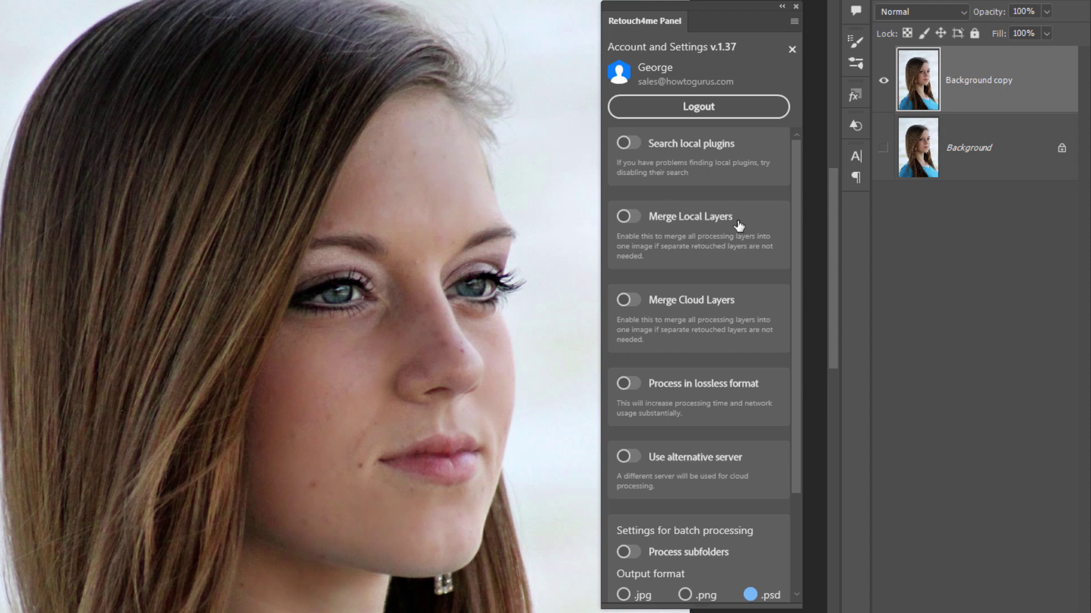
Toggle Merge Local Layers on and back off, leaving it disabled with .psd output.
{"action": "left_click", "coordinate": [692, 243]}
{"action": "left_click", "coordinate": [628, 216]}
{"action": "scroll", "coordinate": [794, 274], "scroll_direction": "down", "scroll_amount": 3}
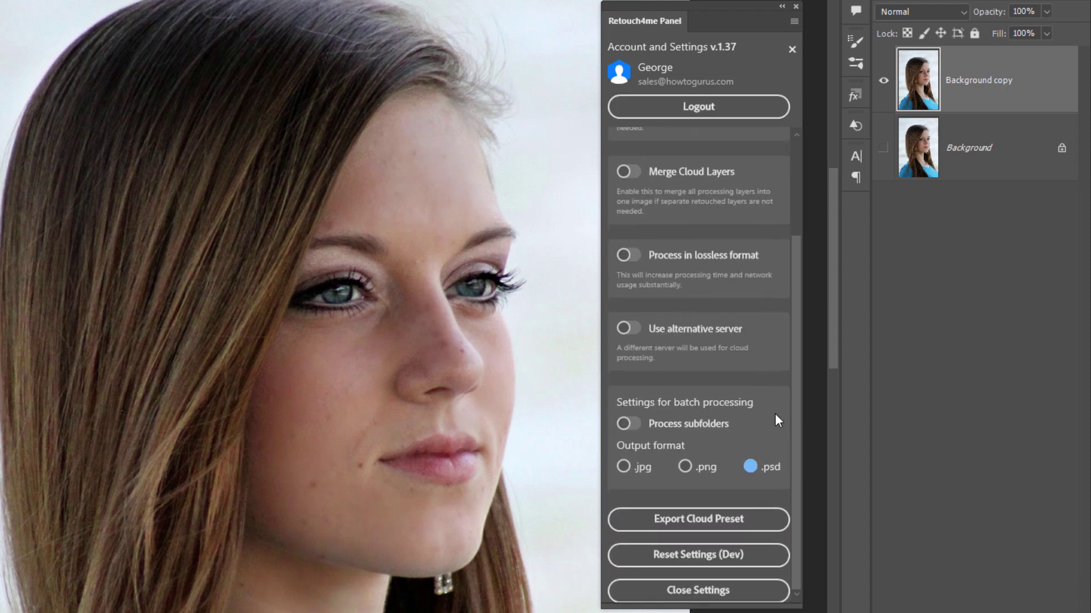
Close the settings and return to the Cloud Retouch list with the five retouches enabled.
{"action": "left_click", "coordinate": [715, 588]}
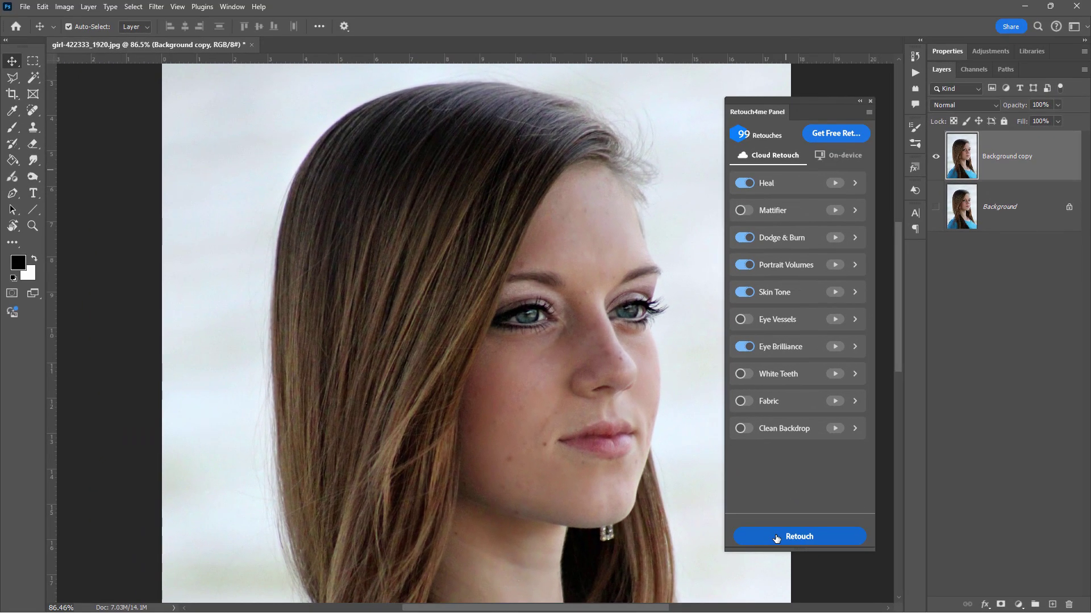
Run Retouch on the portrait copy in the Retouch4me panel.
{"action": "left_click", "coordinate": [776, 537]}
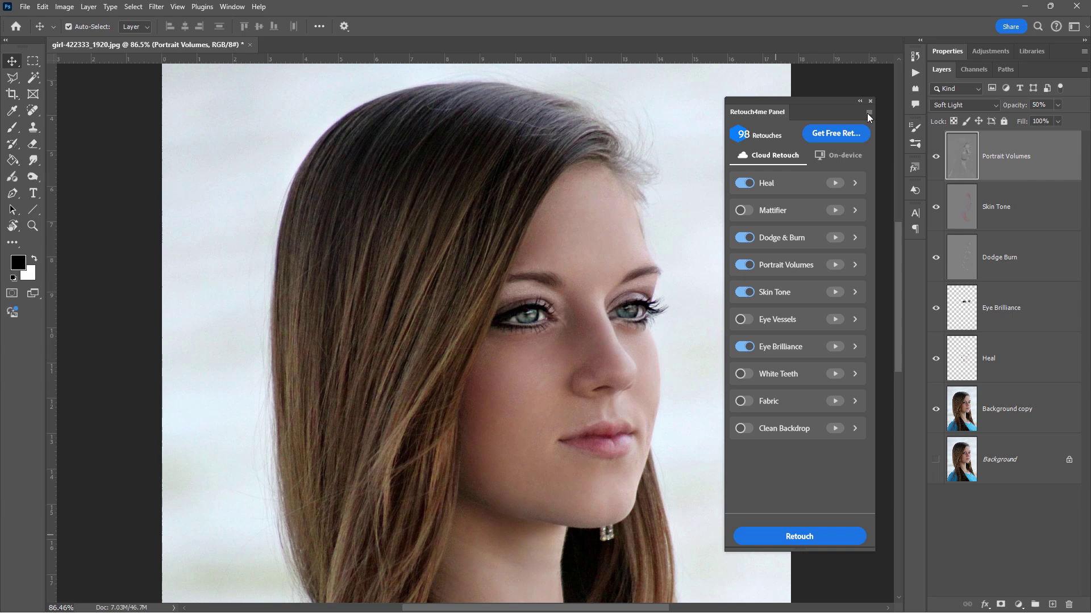
Hide Background copy, Heal, Eye Brilliance, Dodge Burn and Skin Tone, leaving Portrait Volumes visible.
{"action": "left_click", "coordinate": [998, 375]}
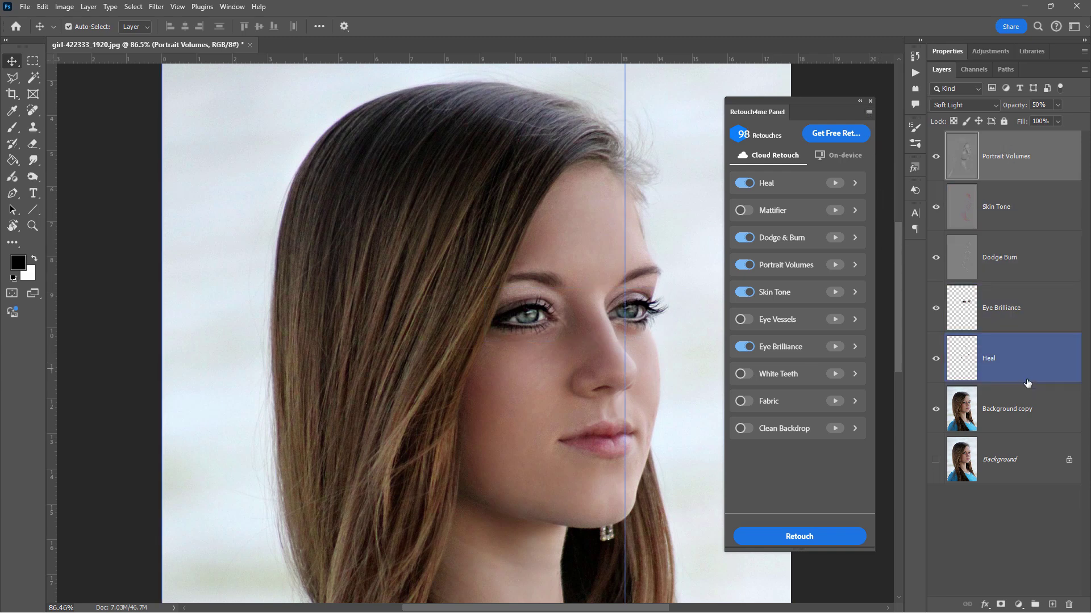
{"action": "left_click", "coordinate": [1022, 310]}
{"action": "mouse_move", "coordinate": [1015, 191]}
{"action": "left_mouse_down"}
{"action": "mouse_move", "coordinate": [1026, 370]}
{"action": "mouse_move", "coordinate": [1017, 286]}
{"action": "mouse_move", "coordinate": [965, 409]}
{"action": "left_mouse_up"}
{"action": "left_click", "coordinate": [936, 409]}
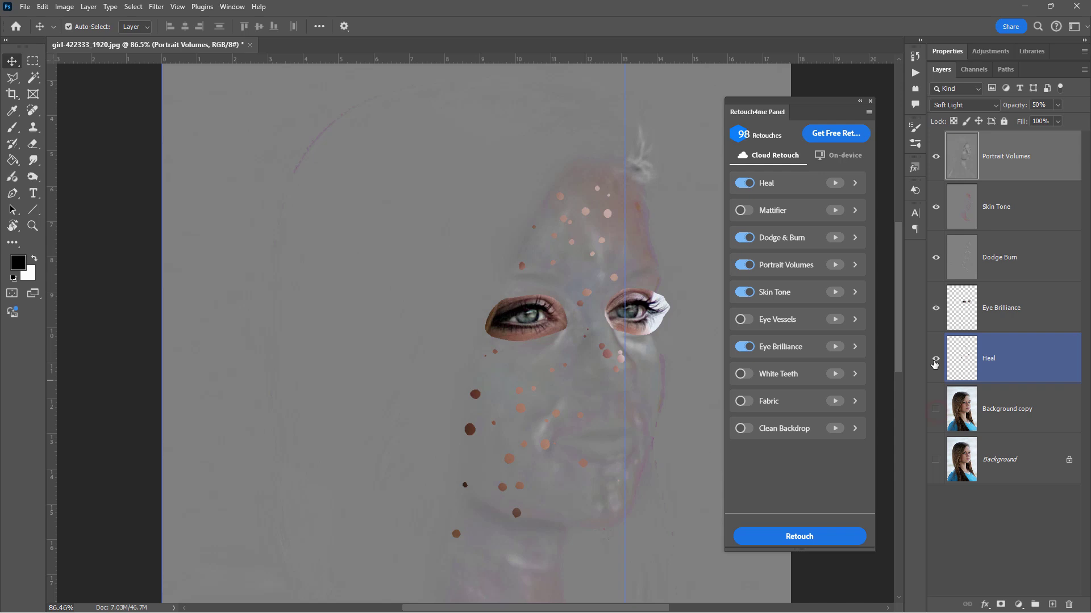
{"action": "left_click", "coordinate": [935, 360]}
{"action": "left_click", "coordinate": [936, 308]}
{"action": "left_click", "coordinate": [935, 257]}
{"action": "left_click", "coordinate": [935, 206]}
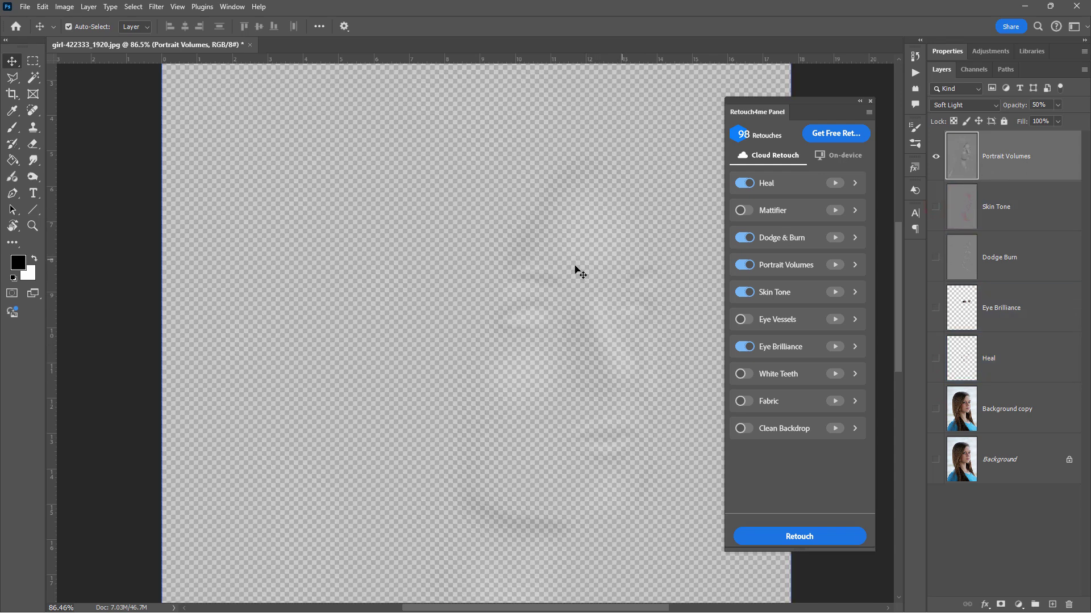
Select the Background copy layer as the place for the grey fill layer.
{"action": "left_click", "coordinate": [1046, 414]}
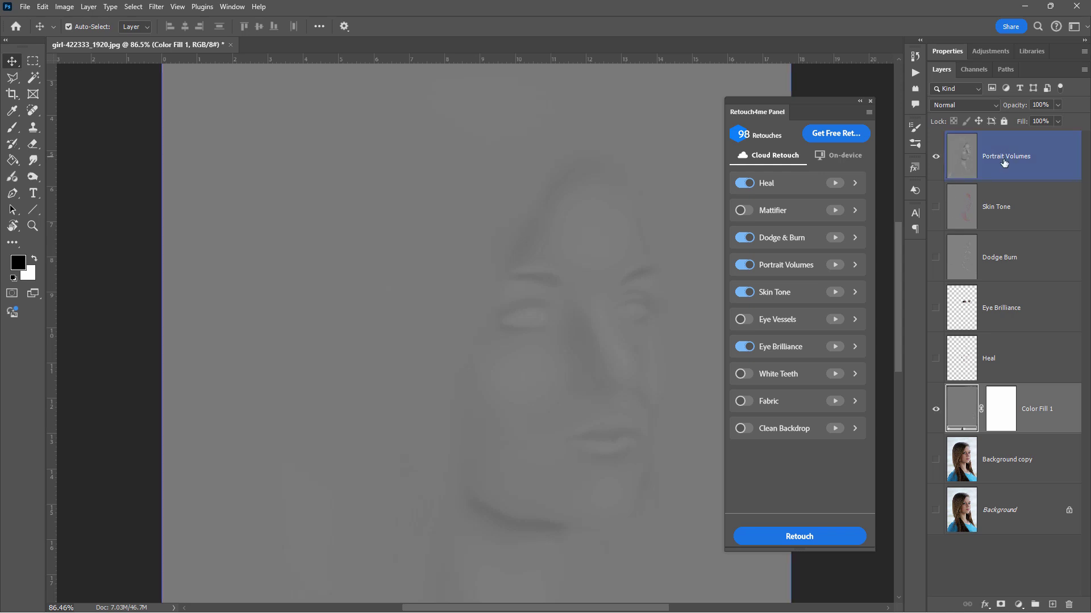
Hide Portrait Volumes, then show Skin Tone, Dodge Burn and Eye Brilliance one at a time.
{"action": "left_click", "coordinate": [935, 156]}
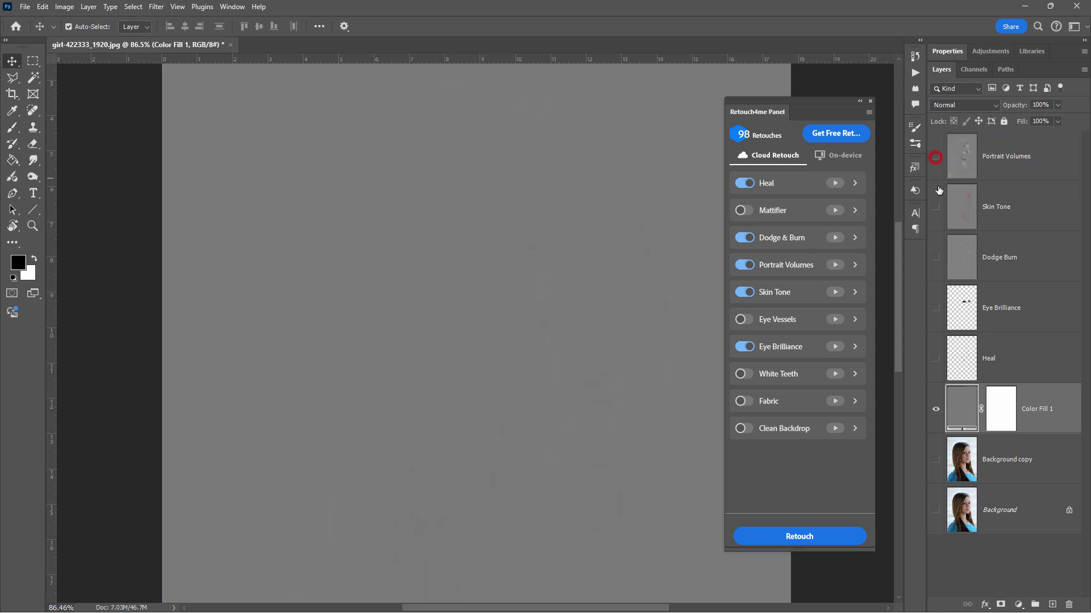
{"action": "left_click", "coordinate": [935, 208]}
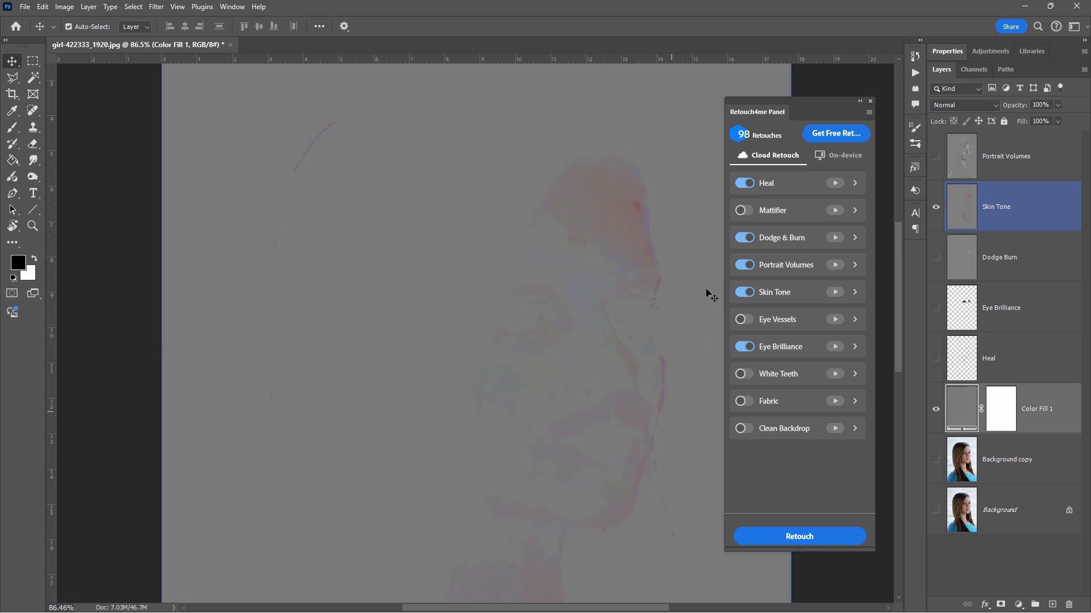
{"action": "left_click", "coordinate": [936, 206]}
{"action": "left_click", "coordinate": [936, 257]}
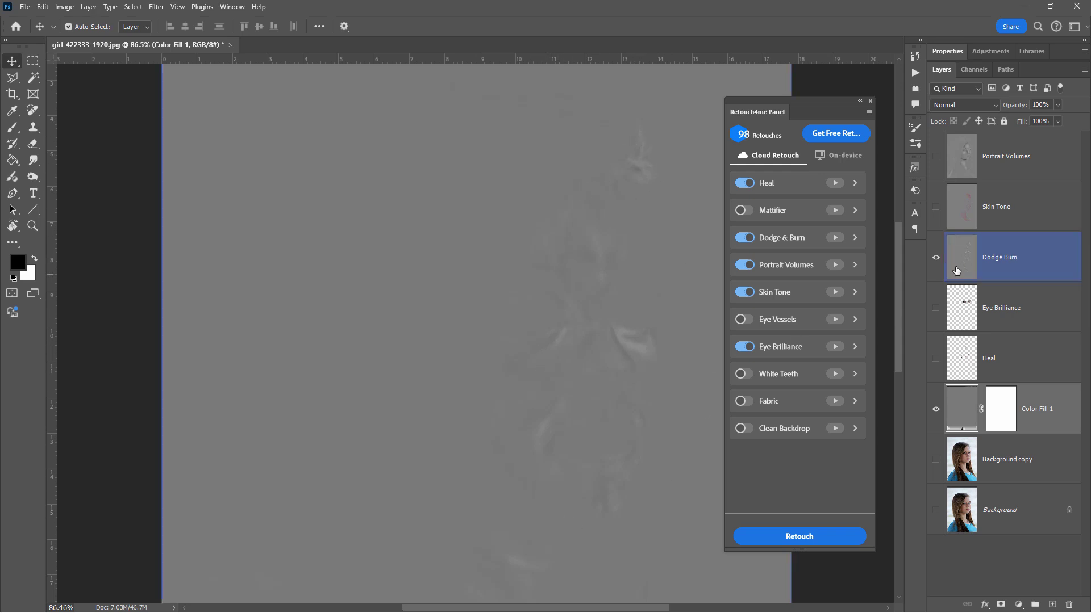
{"action": "left_click", "coordinate": [933, 258]}
{"action": "left_click", "coordinate": [935, 310]}
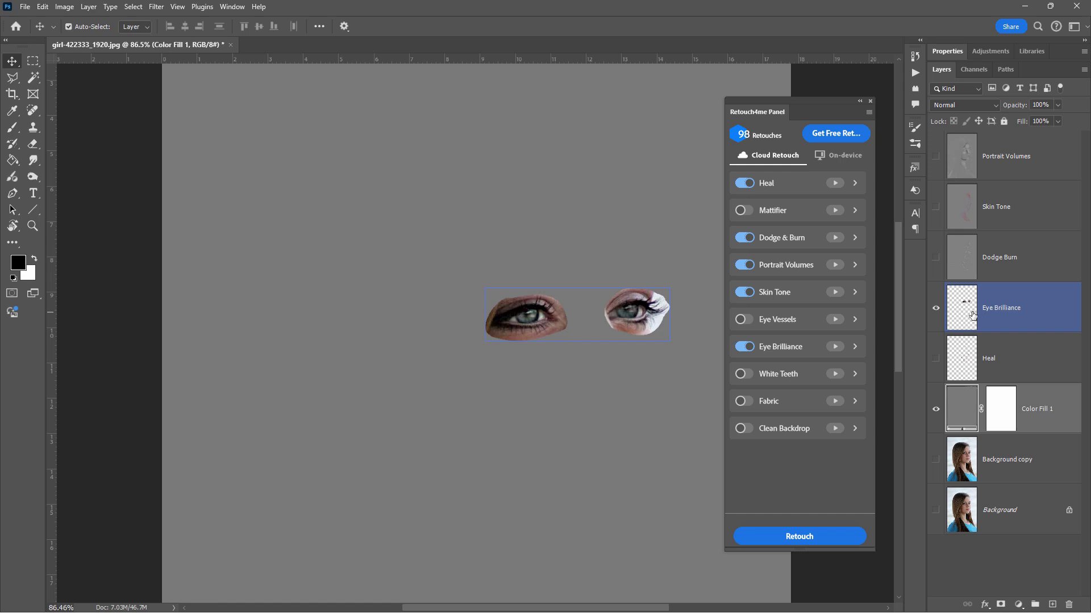
Hide Eye Brilliance and leave only the Heal layer visible and selected.
{"action": "left_click", "coordinate": [972, 287], "text": "ctrl"}
{"action": "left_click", "coordinate": [973, 300]}
{"action": "left_click", "coordinate": [1050, 289], "text": "ctrl"}
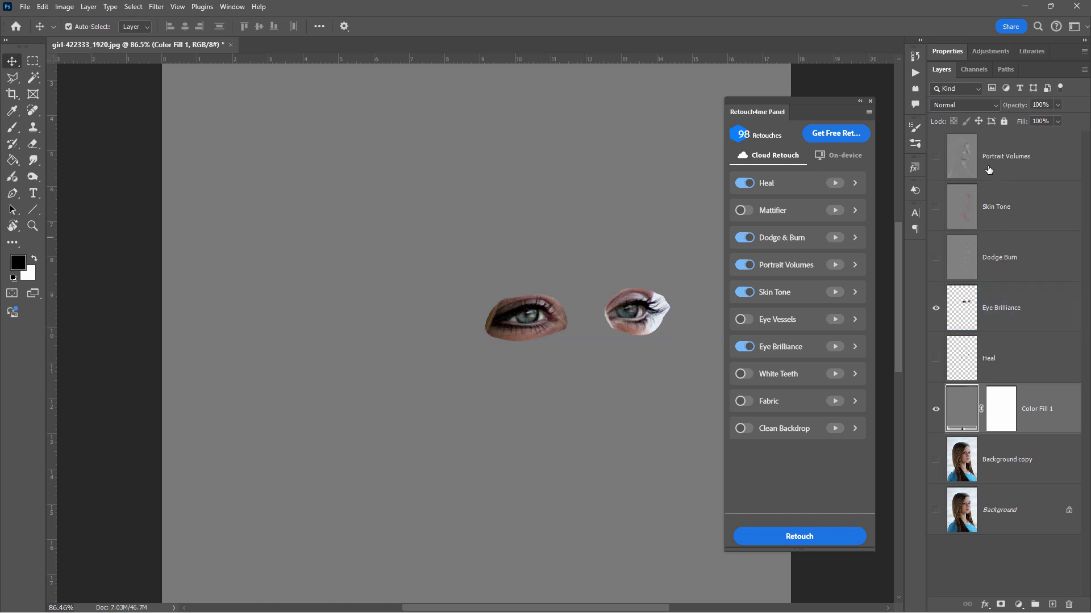
{"action": "left_click", "coordinate": [966, 308]}
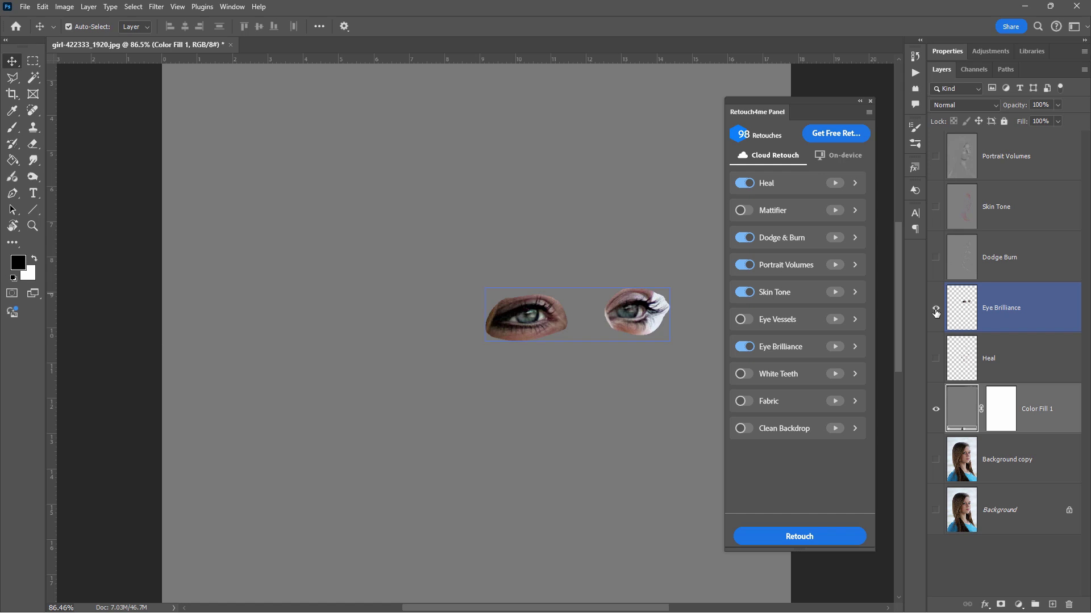
{"action": "left_click", "coordinate": [966, 358]}
{"action": "left_click_drag", "start_coordinate": [935, 307], "coordinate": [935, 358]}
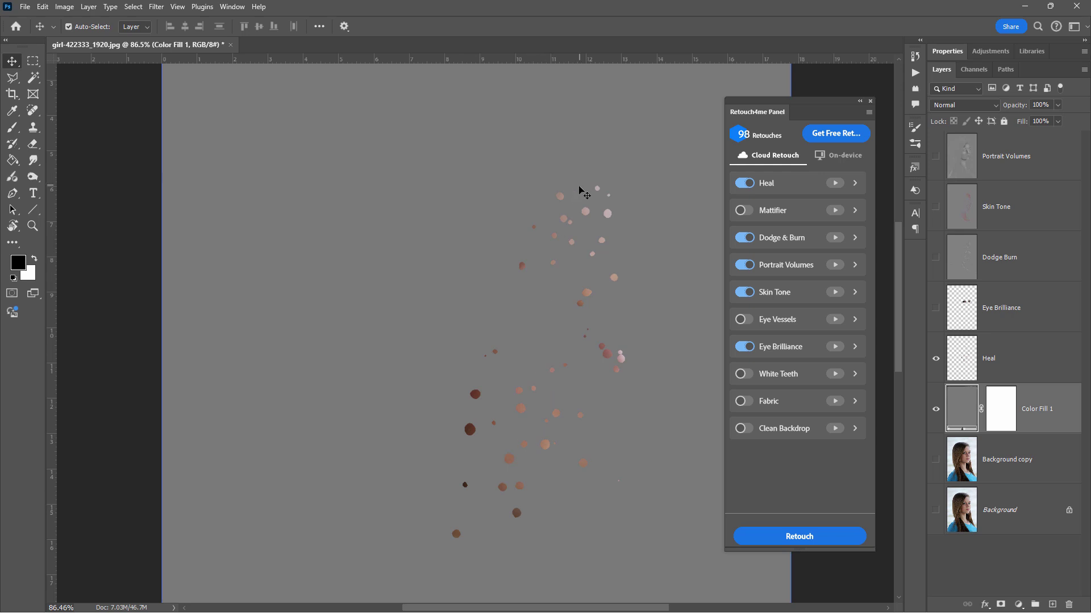
{"action": "left_click", "coordinate": [964, 341]}
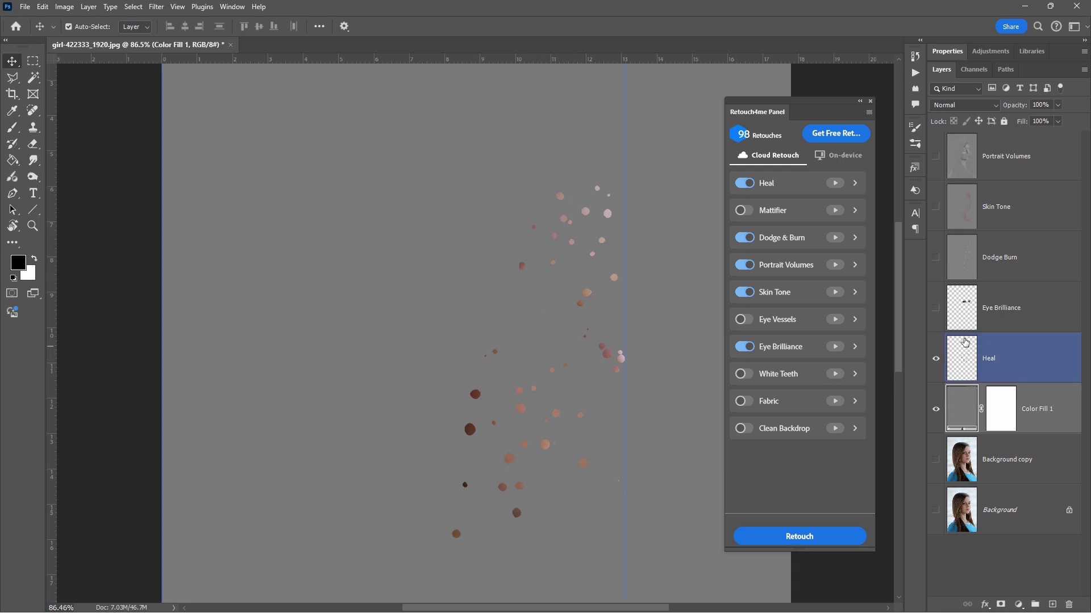
Hide the grey Color Fill 1, restore Background copy, and flick Heal on and off to compare.
{"action": "left_click", "coordinate": [936, 409]}
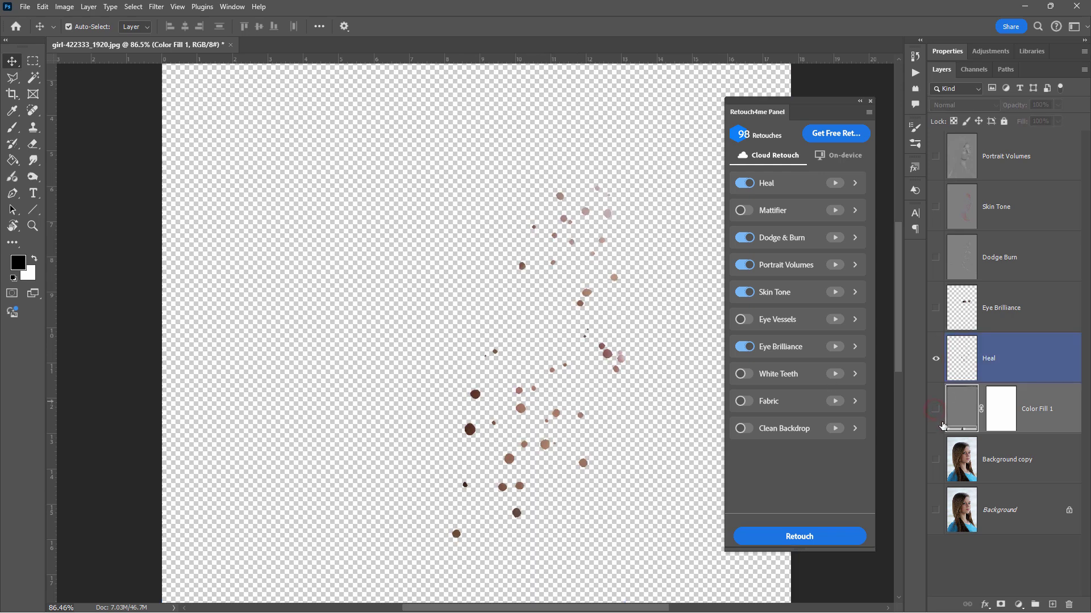
{"action": "left_click", "coordinate": [936, 459]}
{"action": "left_click", "coordinate": [937, 358]}
{"action": "left_click", "coordinate": [936, 358]}
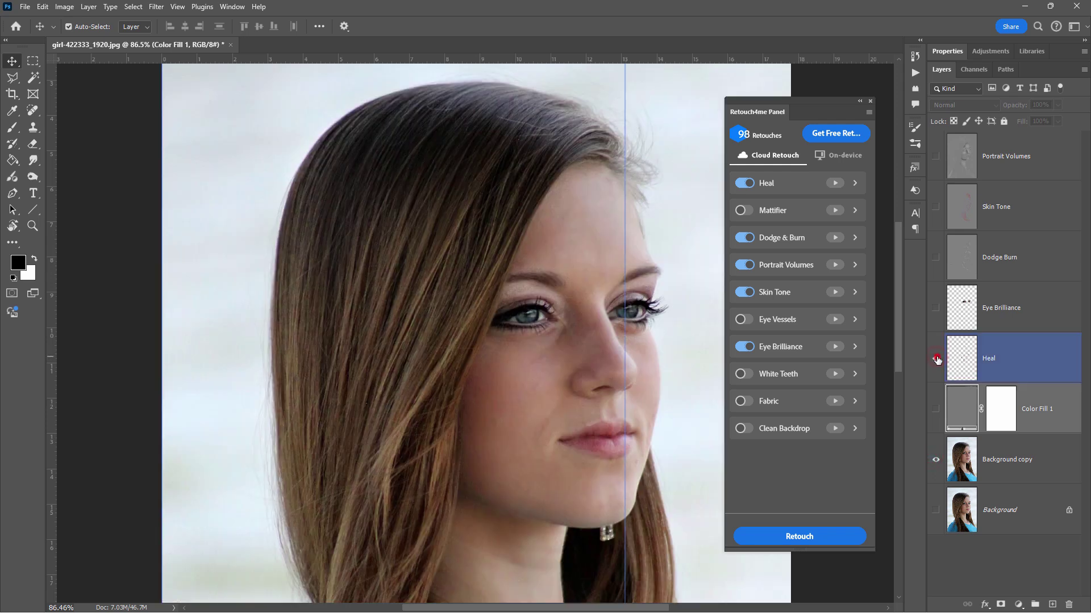
{"action": "left_click", "coordinate": [936, 359]}
{"action": "left_click", "coordinate": [936, 359]}
Compare the portrait with and without the Eye Brilliance retouch, ending with it hidden.
{"action": "left_click", "coordinate": [936, 310]}
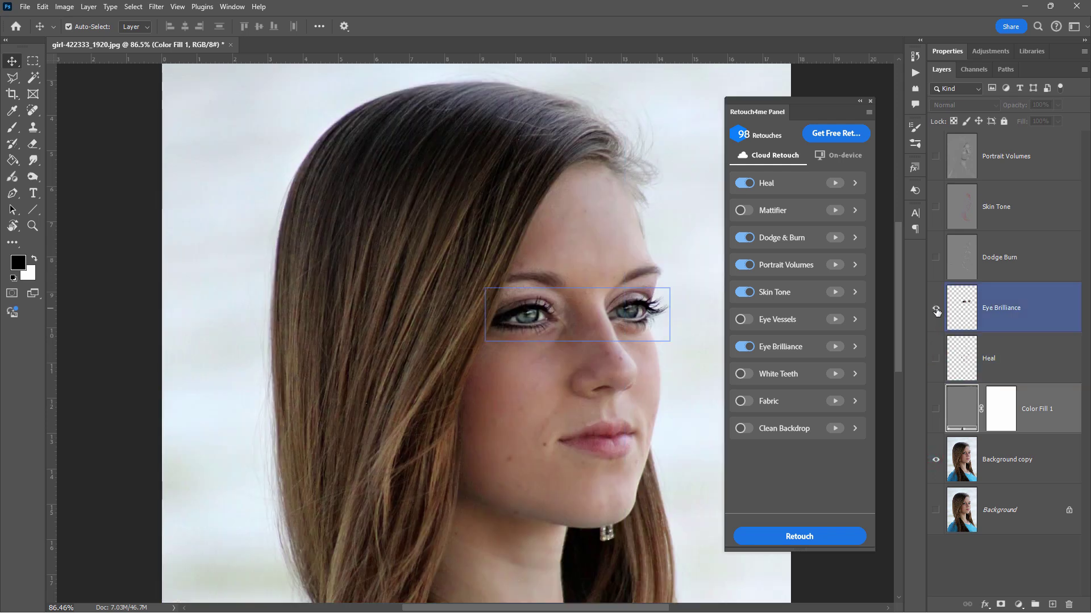
{"action": "left_click", "coordinate": [936, 309]}
{"action": "left_click", "coordinate": [936, 309]}
{"action": "left_click", "coordinate": [936, 309]}
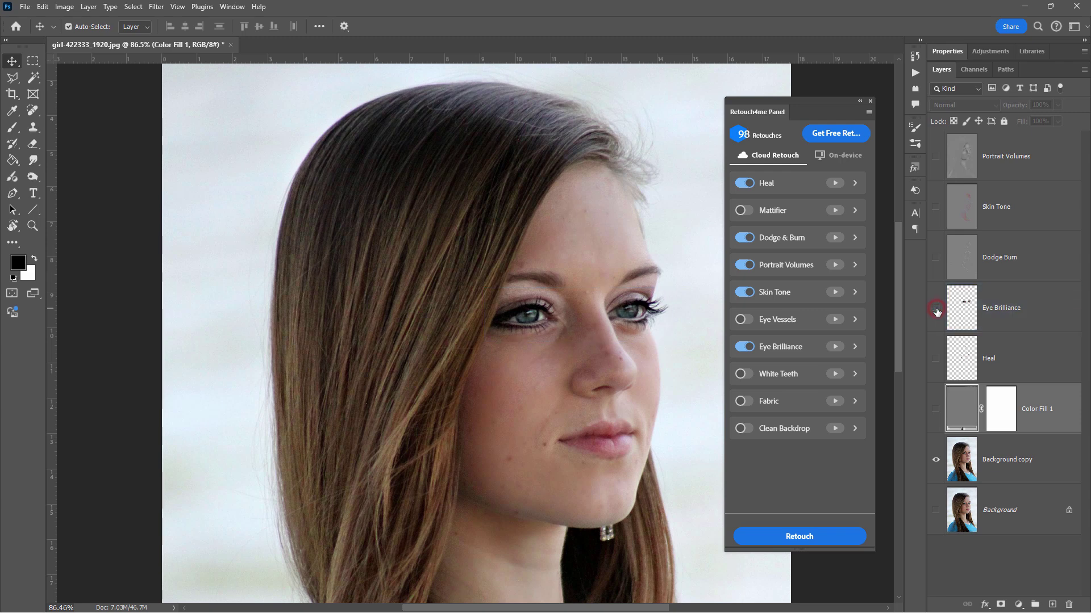
{"action": "left_click", "coordinate": [936, 309]}
{"action": "left_click", "coordinate": [936, 310]}
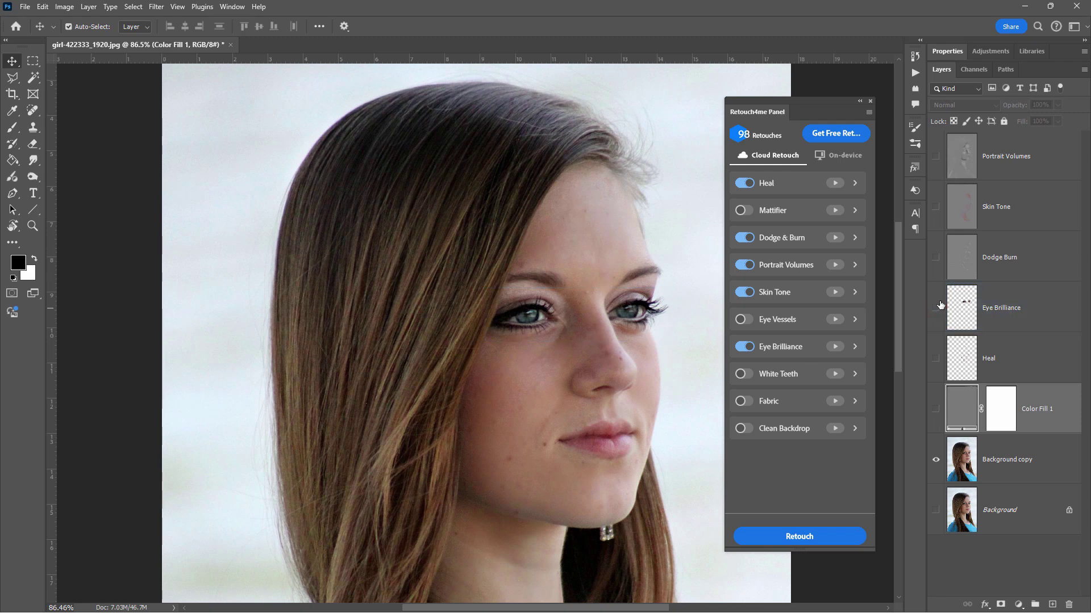
Compare the portrait with and without the Dodge Burn retouch, ending with it hidden.
{"action": "left_click", "coordinate": [936, 260]}
{"action": "left_click", "coordinate": [936, 260]}
{"action": "left_click", "coordinate": [936, 260]}
{"action": "left_click", "coordinate": [936, 260]}
{"action": "left_click", "coordinate": [936, 260]}
{"action": "left_click", "coordinate": [936, 261]}
{"action": "left_click", "coordinate": [936, 261]}
{"action": "left_click", "coordinate": [936, 261]}
{"action": "left_click", "coordinate": [936, 260]}
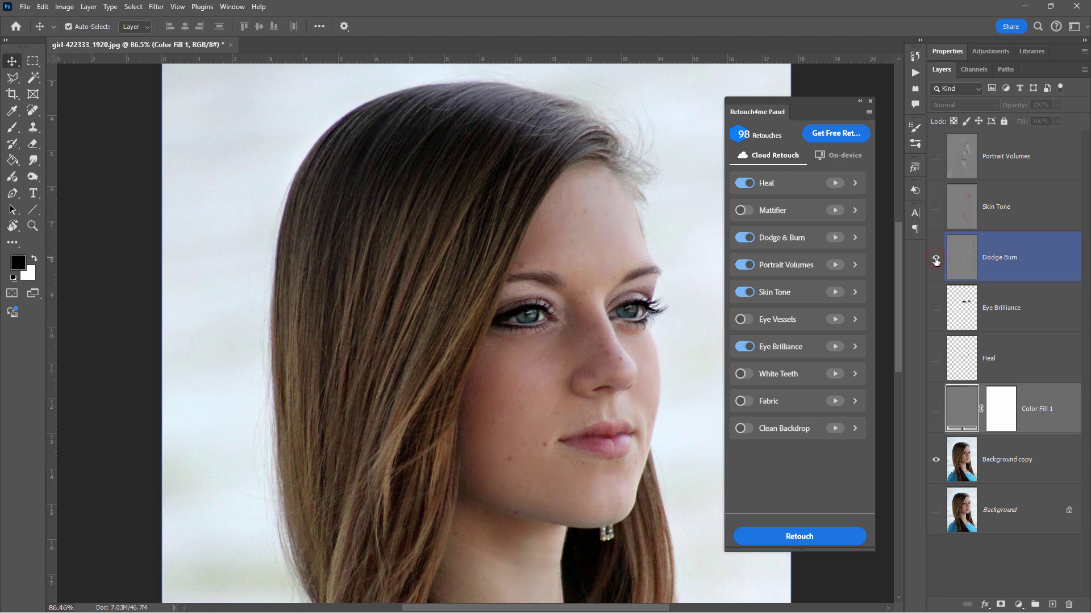
{"action": "left_click", "coordinate": [936, 260]}
{"action": "left_click", "coordinate": [936, 260]}
{"action": "left_click", "coordinate": [936, 261]}
{"action": "left_click", "coordinate": [936, 260]}
{"action": "left_click", "coordinate": [936, 260]}
Compare the portrait with and without the Skin Tone retouch, ending with it hidden.
{"action": "left_click", "coordinate": [936, 210]}
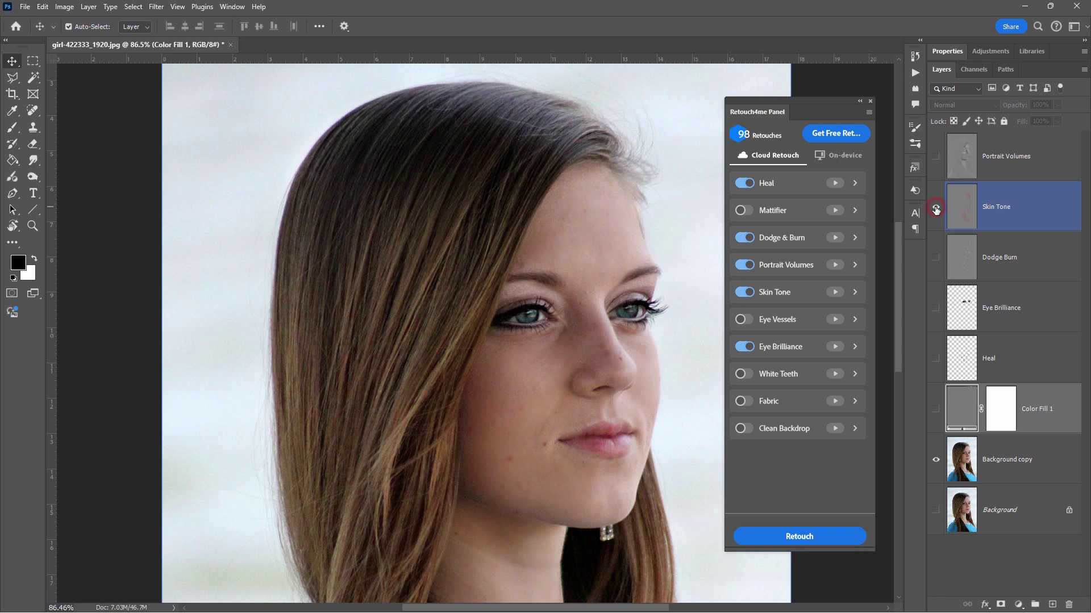
{"action": "left_click", "coordinate": [937, 210]}
{"action": "left_click", "coordinate": [936, 210]}
{"action": "left_click", "coordinate": [936, 210]}
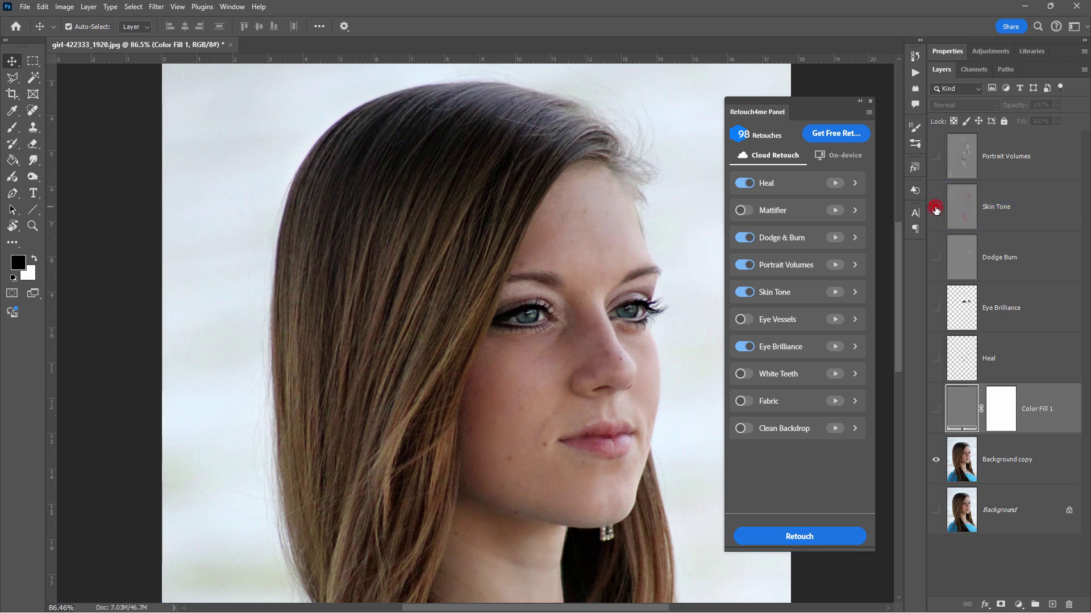
{"action": "left_click", "coordinate": [937, 210]}
{"action": "left_click", "coordinate": [936, 210]}
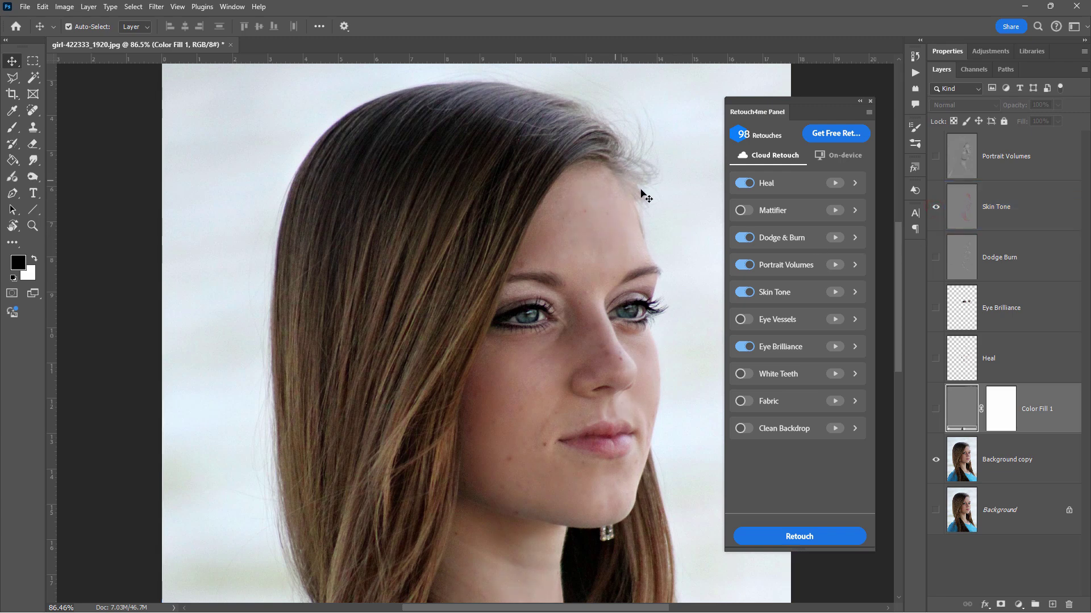
{"action": "left_click", "coordinate": [936, 208]}
Compare the portrait with and without the Portrait Volumes retouch.
{"action": "left_click", "coordinate": [935, 158]}
{"action": "left_click", "coordinate": [935, 158]}
{"action": "left_click", "coordinate": [935, 158]}
{"action": "left_click", "coordinate": [935, 158]}
{"action": "left_click", "coordinate": [935, 158]}
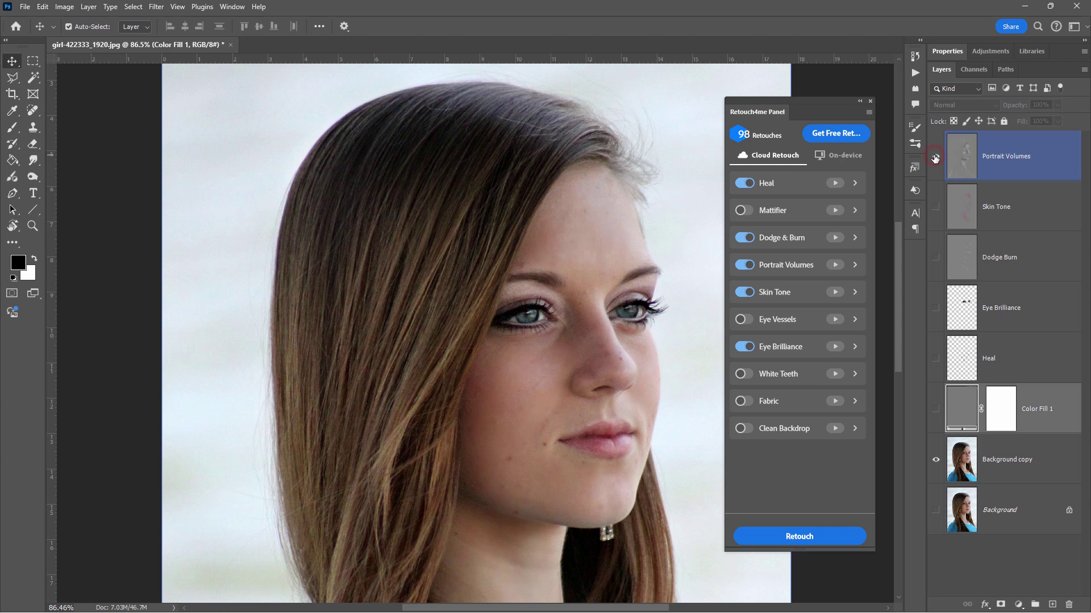
{"action": "left_click", "coordinate": [935, 158]}
{"action": "left_click", "coordinate": [935, 158]}
{"action": "left_click", "coordinate": [935, 158]}
{"action": "left_click", "coordinate": [935, 158]}
Make the Skin Tone, Dodge Burn, Eye Brilliance and Heal layers visible again.
{"action": "left_click", "coordinate": [936, 157]}
{"action": "left_click", "coordinate": [936, 207]}
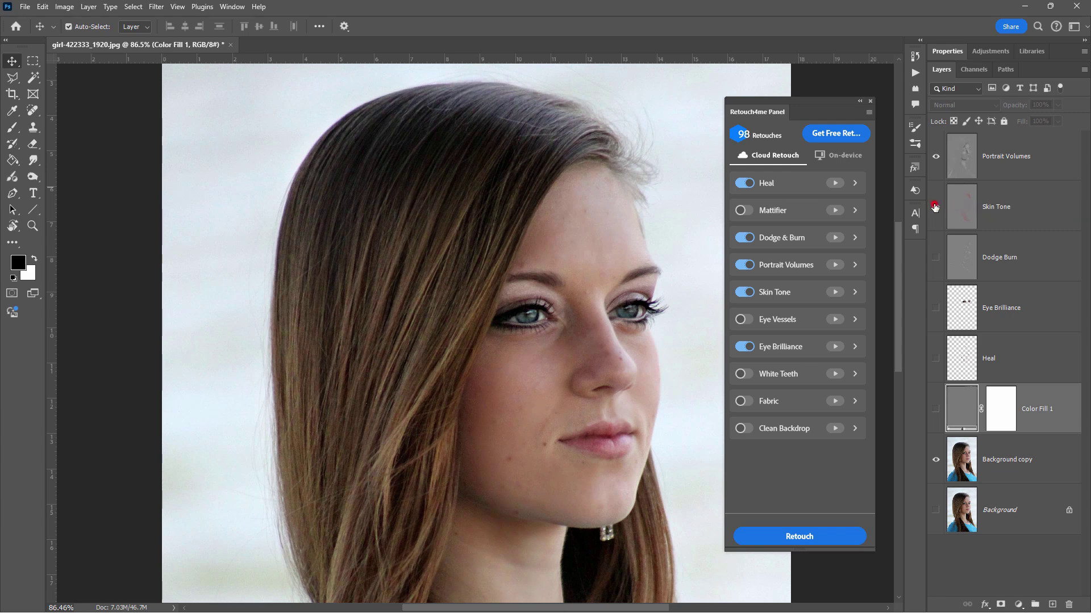
{"action": "left_click", "coordinate": [935, 259]}
{"action": "left_click", "coordinate": [936, 308]}
{"action": "left_click", "coordinate": [935, 358]}
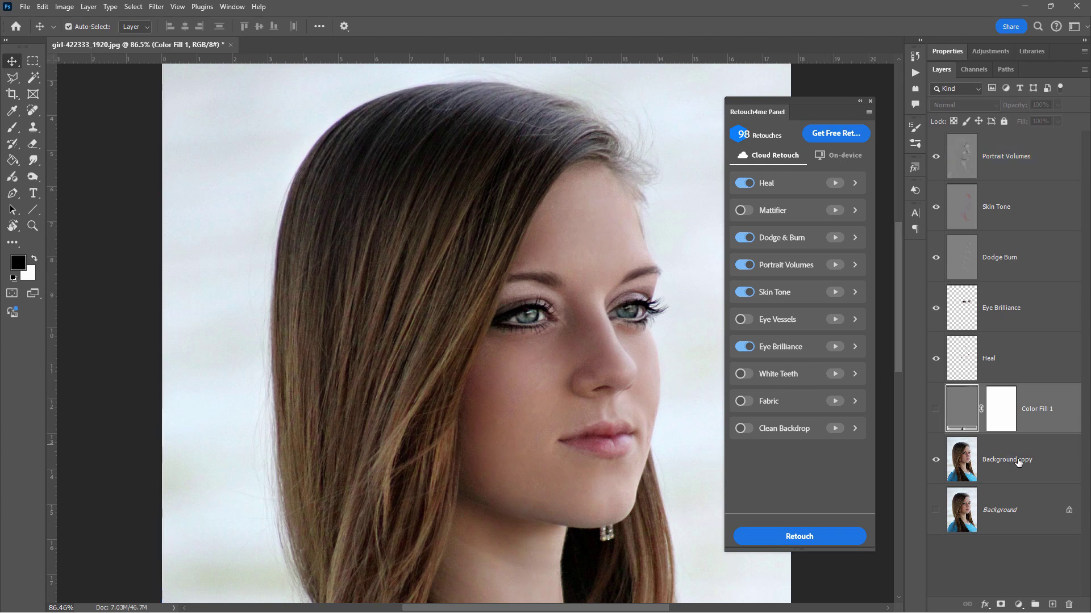
Switch Layer 0 on and off to compare, leaving it hidden.
{"action": "left_click", "coordinate": [936, 158]}
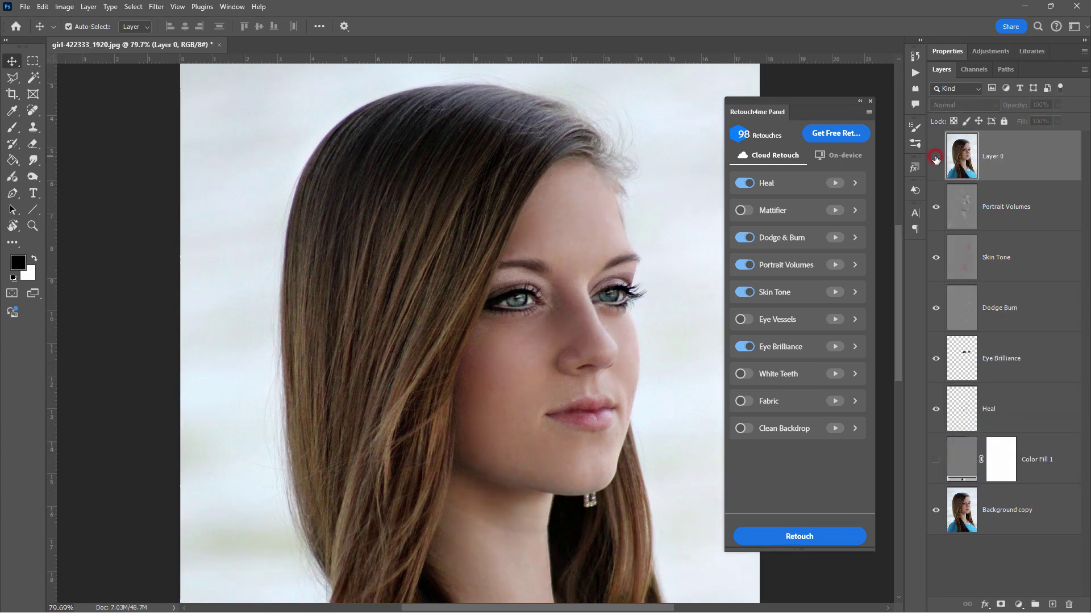
{"action": "left_click", "coordinate": [935, 158]}
{"action": "left_click", "coordinate": [936, 158]}
{"action": "left_click", "coordinate": [935, 158]}
{"action": "left_click", "coordinate": [935, 159]}
Enable Heal and expand the Heal, Dodge & Burn, Portrait Volumes, Skin Tone and Eye Brilliance settings.
{"action": "left_click", "coordinate": [742, 186]}
{"action": "left_click", "coordinate": [855, 184]}
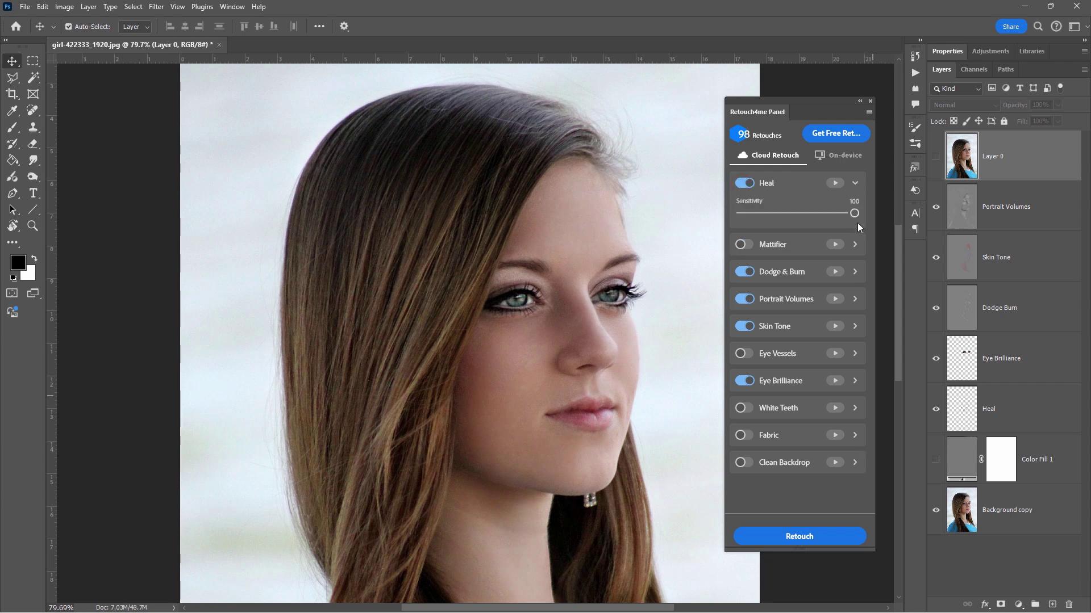
{"action": "left_click", "coordinate": [784, 273]}
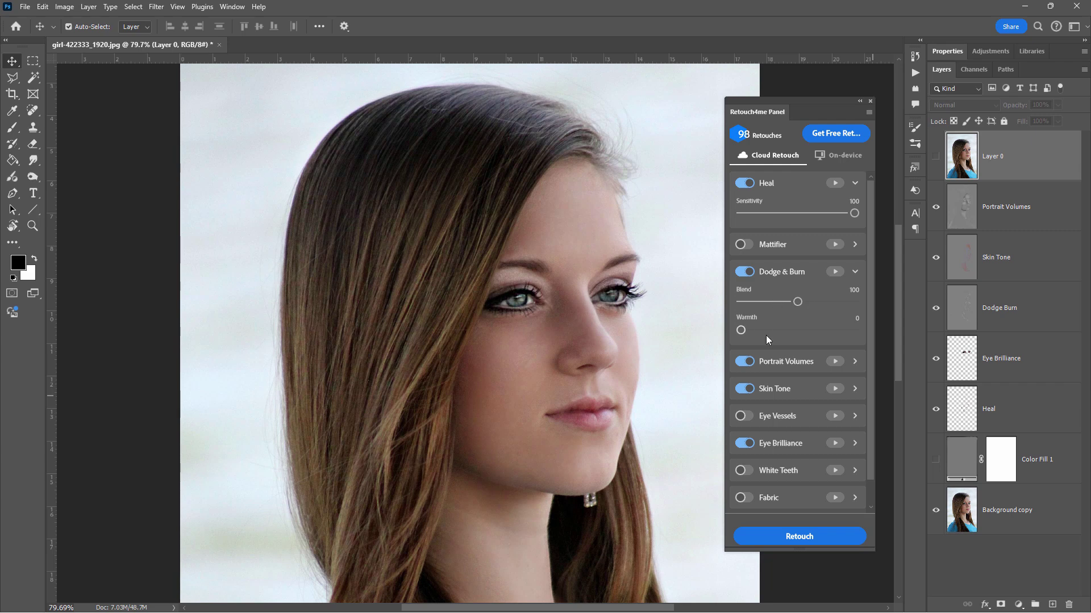
{"action": "left_click", "coordinate": [854, 362]}
{"action": "left_click_drag", "start_coordinate": [872, 322], "coordinate": [874, 391]}
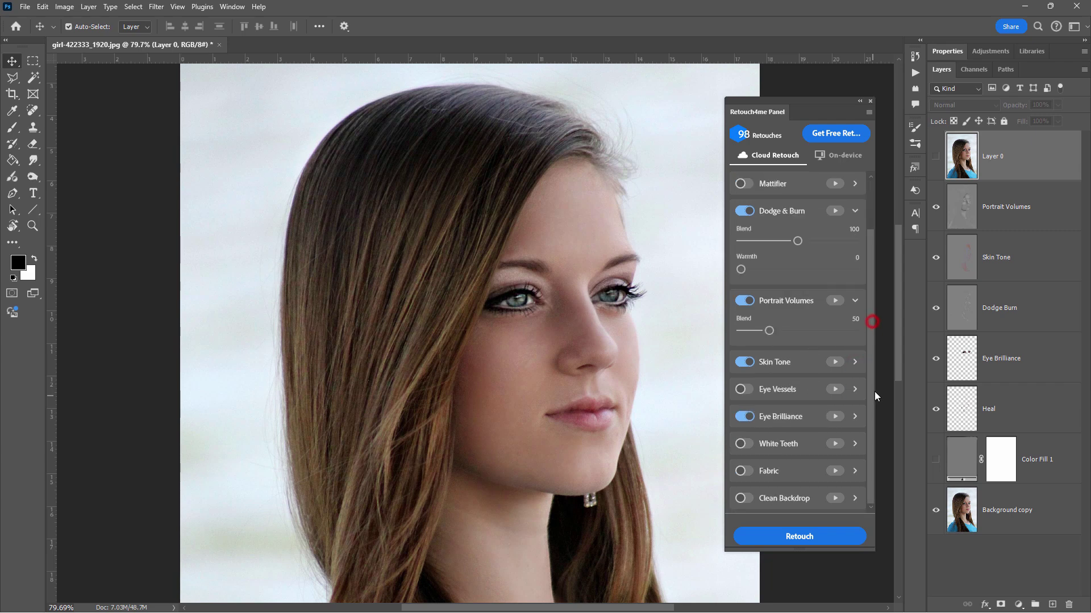
{"action": "left_click", "coordinate": [855, 362]}
{"action": "left_click_drag", "start_coordinate": [868, 345], "coordinate": [873, 403]}
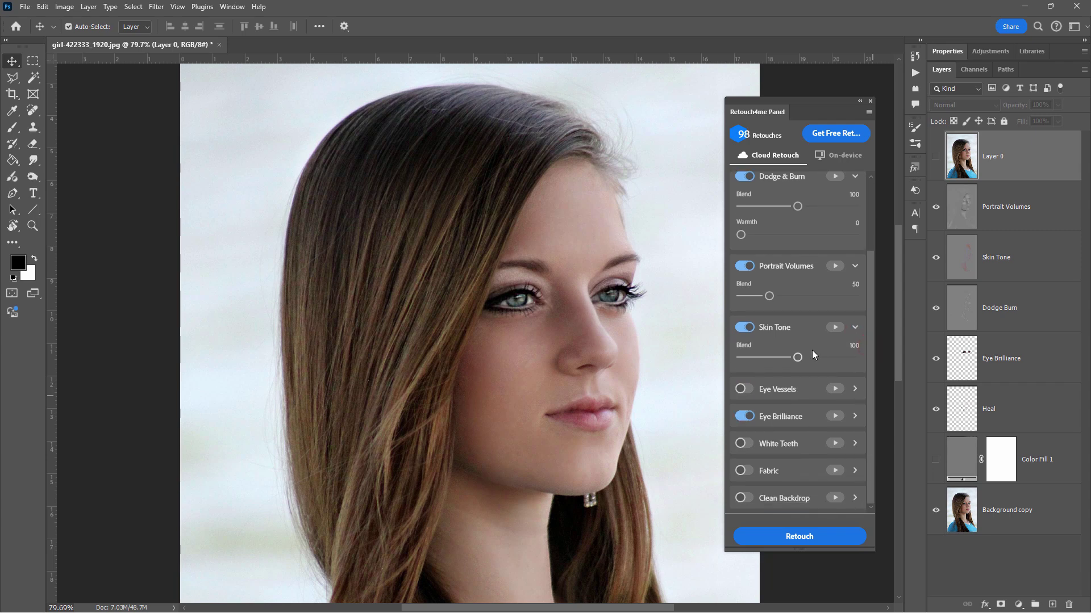
{"action": "left_click", "coordinate": [855, 417]}
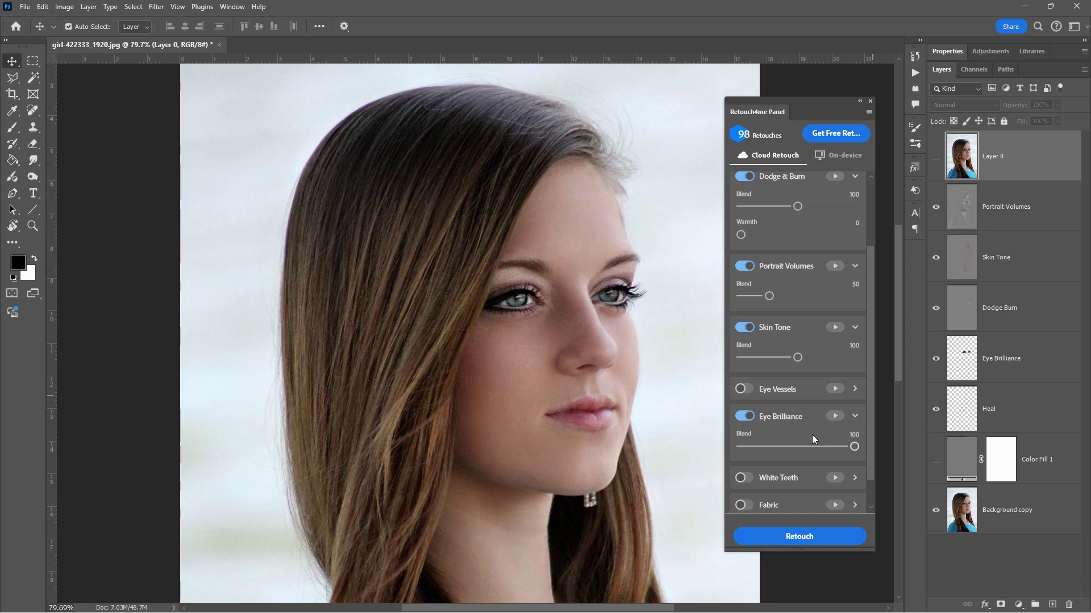
{"action": "left_click", "coordinate": [850, 447]}
{"action": "left_click_drag", "start_coordinate": [870, 442], "coordinate": [868, 346]}
Collapse all five retouch settings rows and select the Eye Brilliance layer.
{"action": "left_click", "coordinate": [855, 183]}
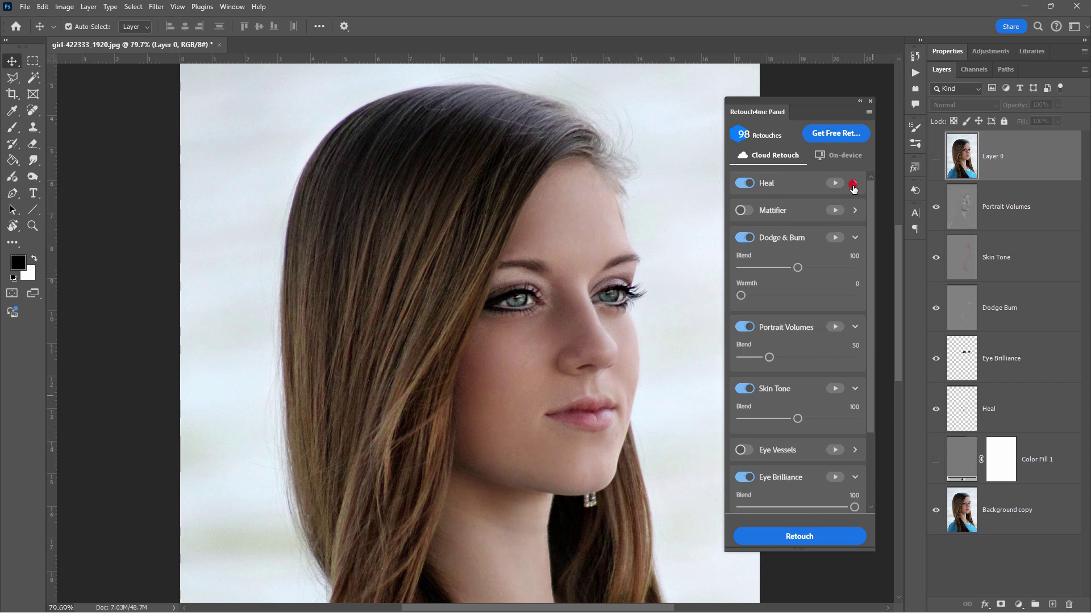
{"action": "left_click", "coordinate": [855, 237]}
{"action": "left_click", "coordinate": [856, 265]}
{"action": "left_click", "coordinate": [854, 292]}
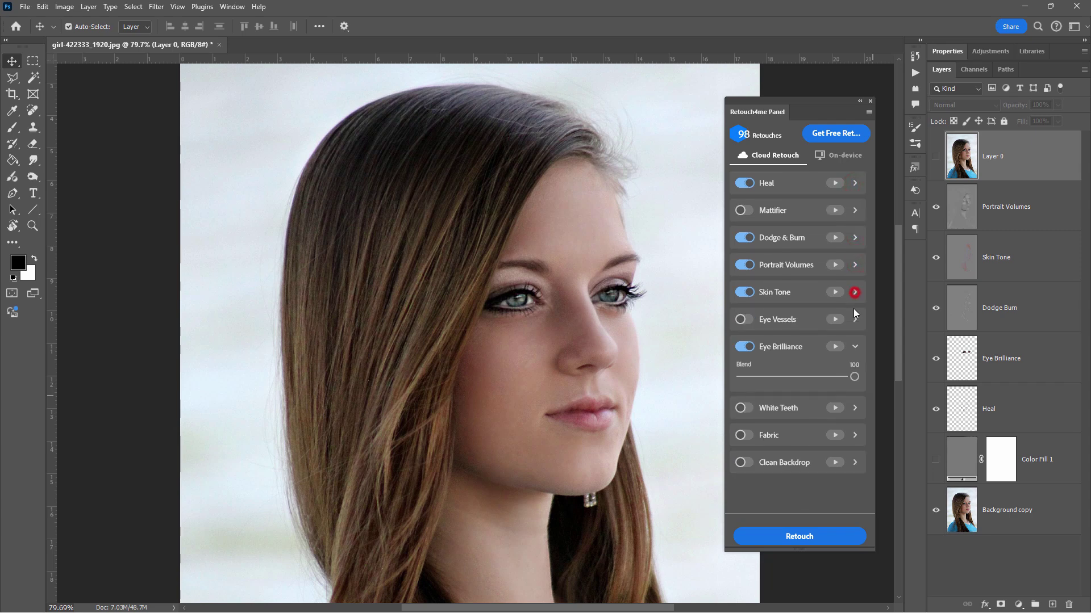
{"action": "left_click", "coordinate": [855, 347]}
{"action": "left_click", "coordinate": [988, 206]}
{"action": "left_click", "coordinate": [1009, 372]}
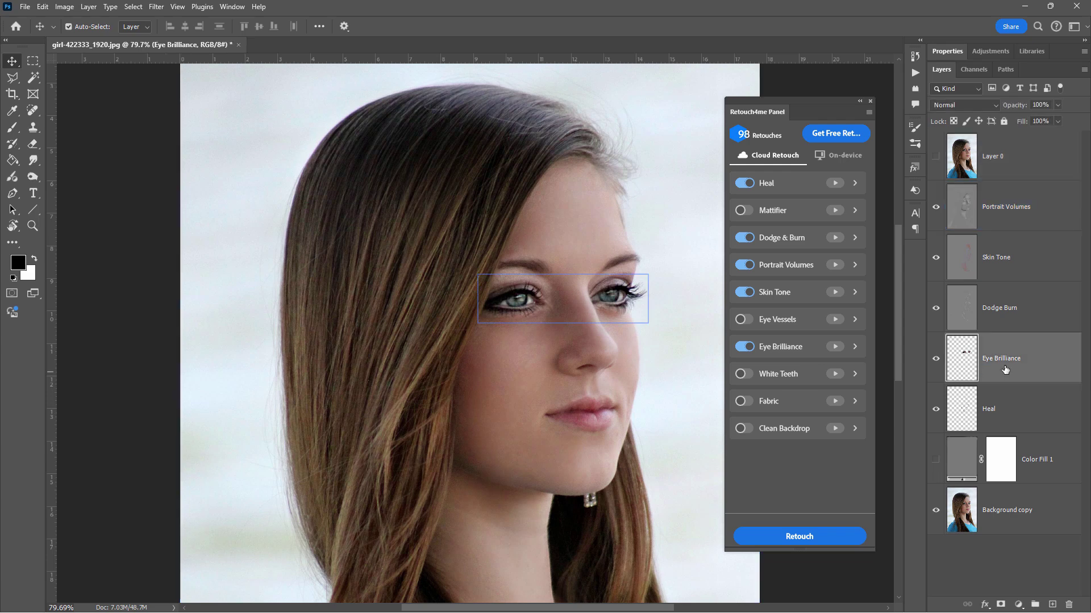
Set the Eye Brilliance layer opacity to 75% after briefly comparing it at 0%.
{"action": "left_click", "coordinate": [1058, 106]}
{"action": "left_click_drag", "start_coordinate": [1033, 120], "coordinate": [1005, 118]}
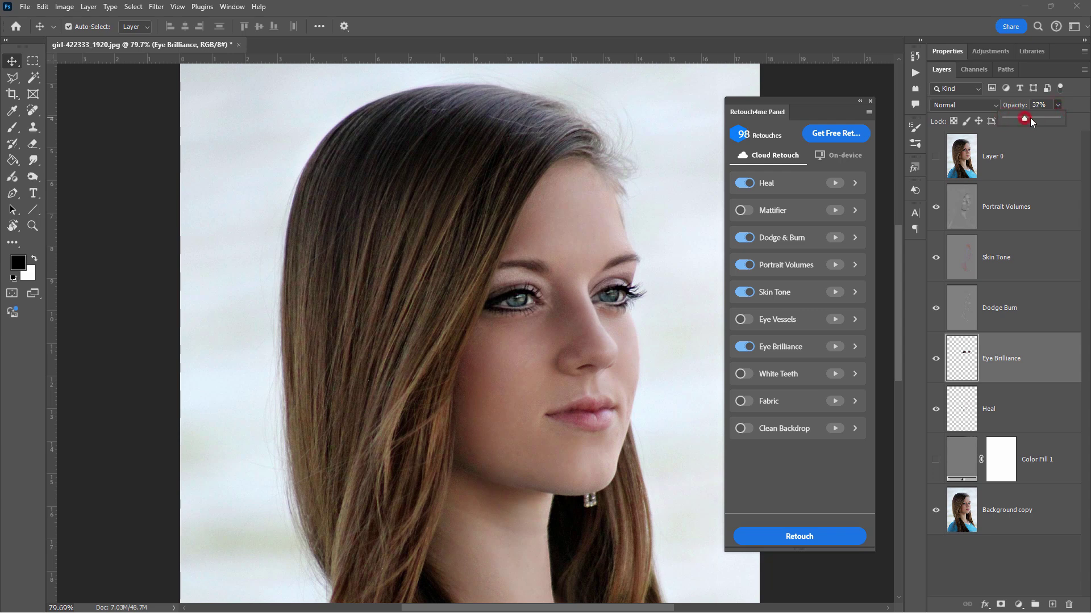
{"action": "left_click_drag", "start_coordinate": [1031, 118], "coordinate": [1041, 118]}
{"action": "left_click_drag", "start_coordinate": [1043, 118], "coordinate": [1044, 119]}
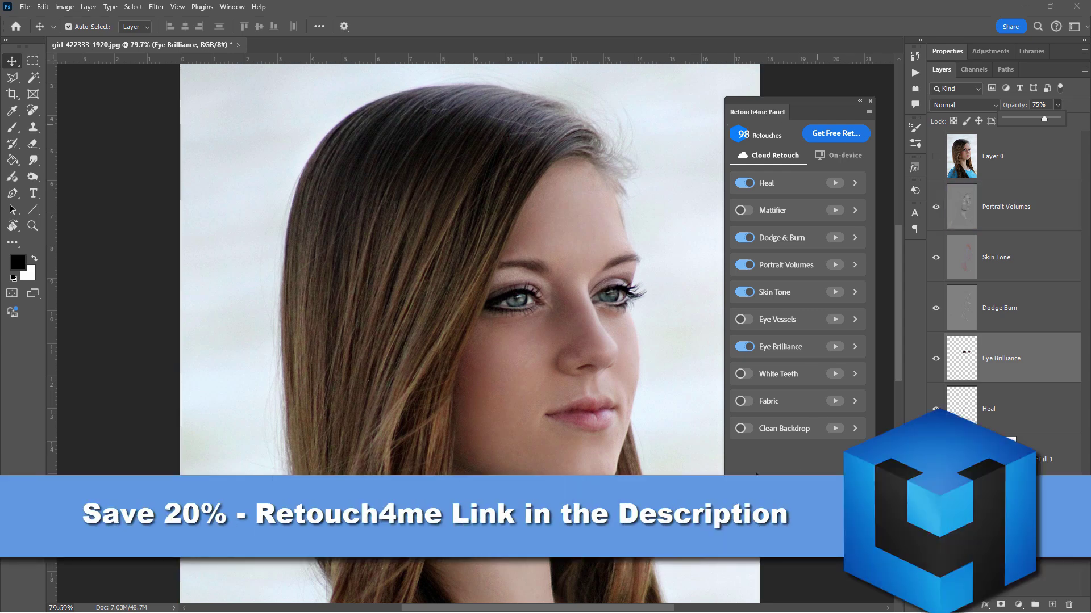
{"action": "left_click", "coordinate": [670, 334]}
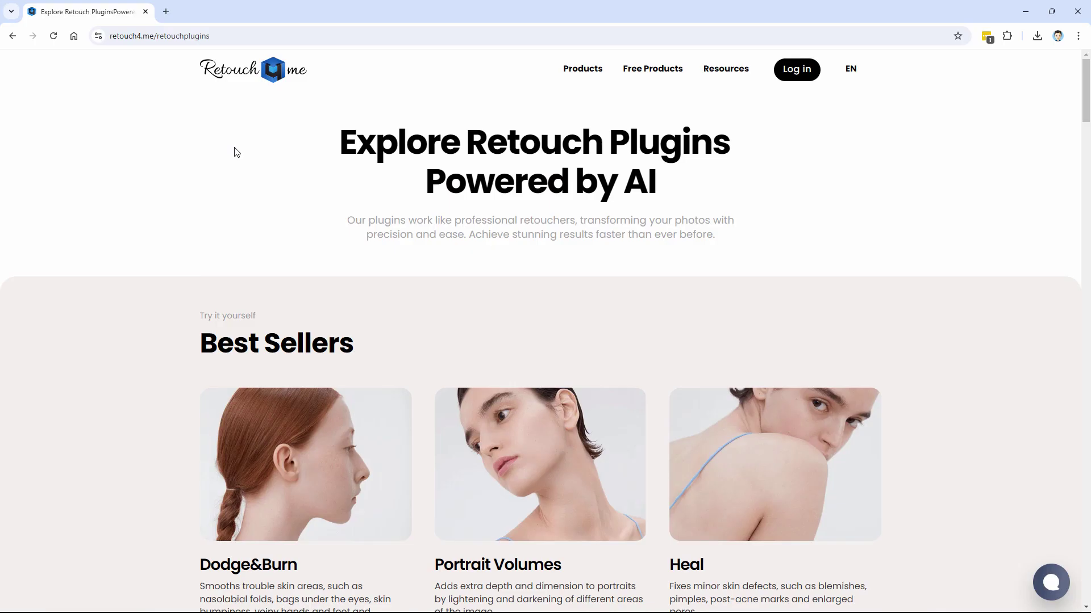
Look through the Products, Free Products and Resources menus on the Retouch4me plugins page.
{"action": "mouse_move", "coordinate": [582, 72]}
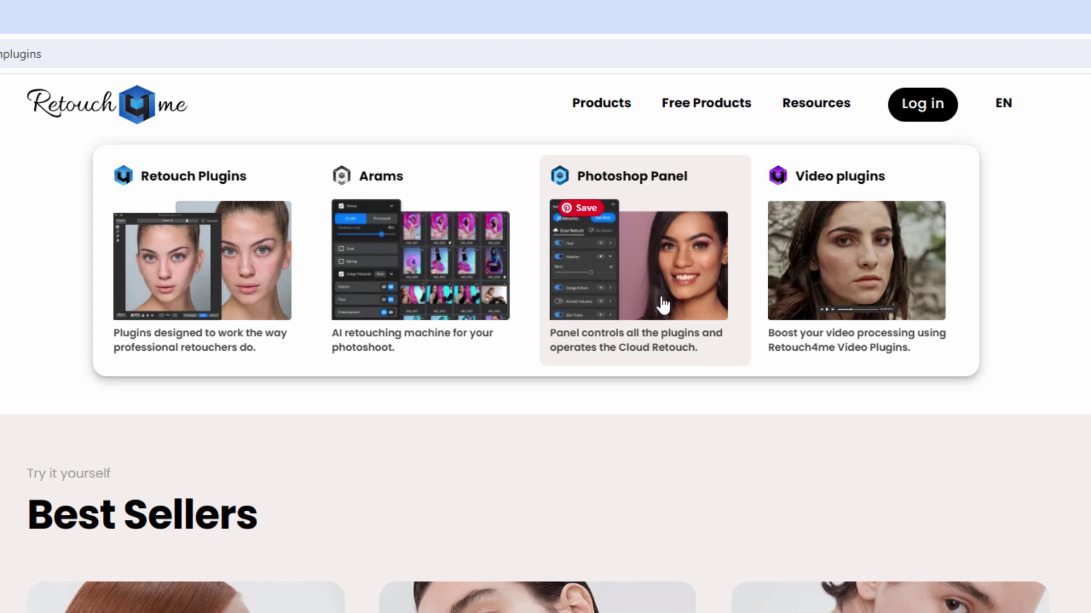
{"action": "mouse_move", "coordinate": [713, 108]}
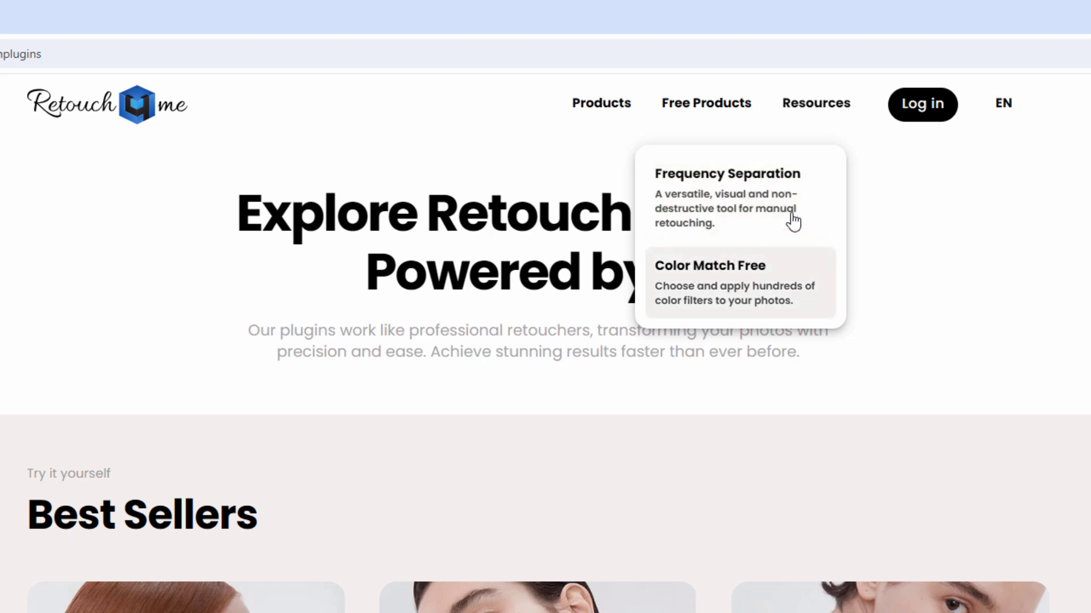
{"action": "mouse_move", "coordinate": [818, 117]}
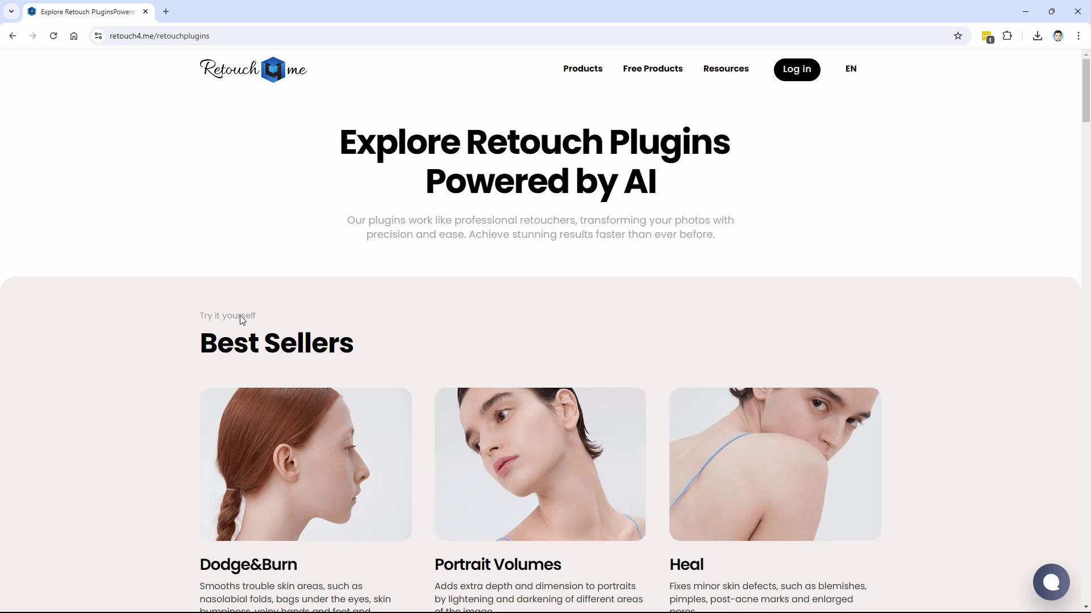
View the Dodge&Burn product page, then go back and scroll the plugins list.
{"action": "scroll", "coordinate": [155, 319], "scroll_direction": "down", "scroll_amount": 5}
{"action": "scroll", "coordinate": [154, 318], "scroll_direction": "up", "scroll_amount": 1}
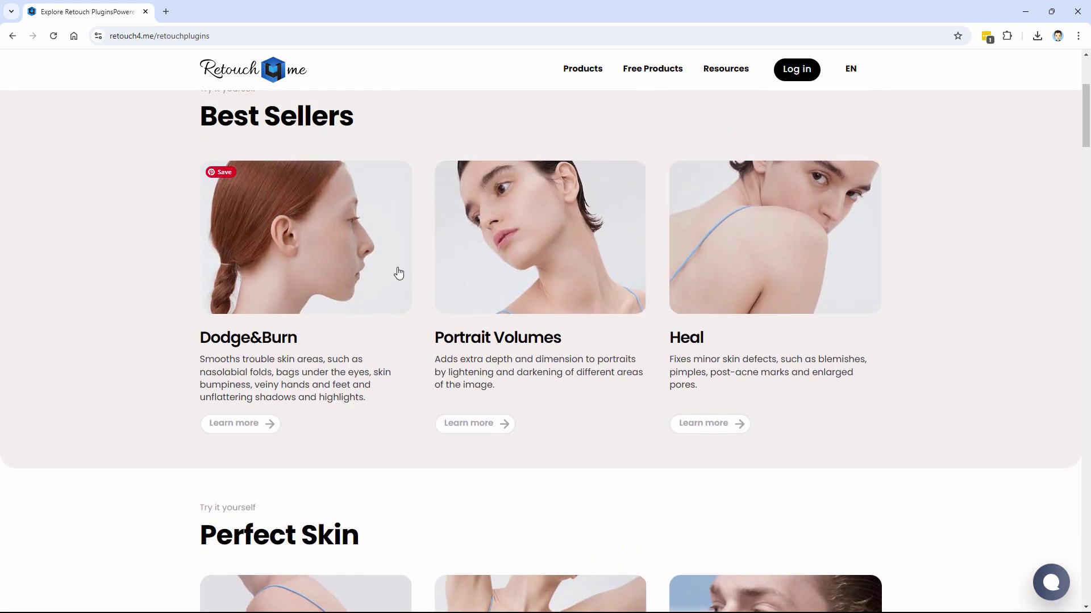
{"action": "left_click", "coordinate": [244, 424]}
{"action": "scroll", "coordinate": [152, 421], "scroll_direction": "down", "scroll_amount": 7}
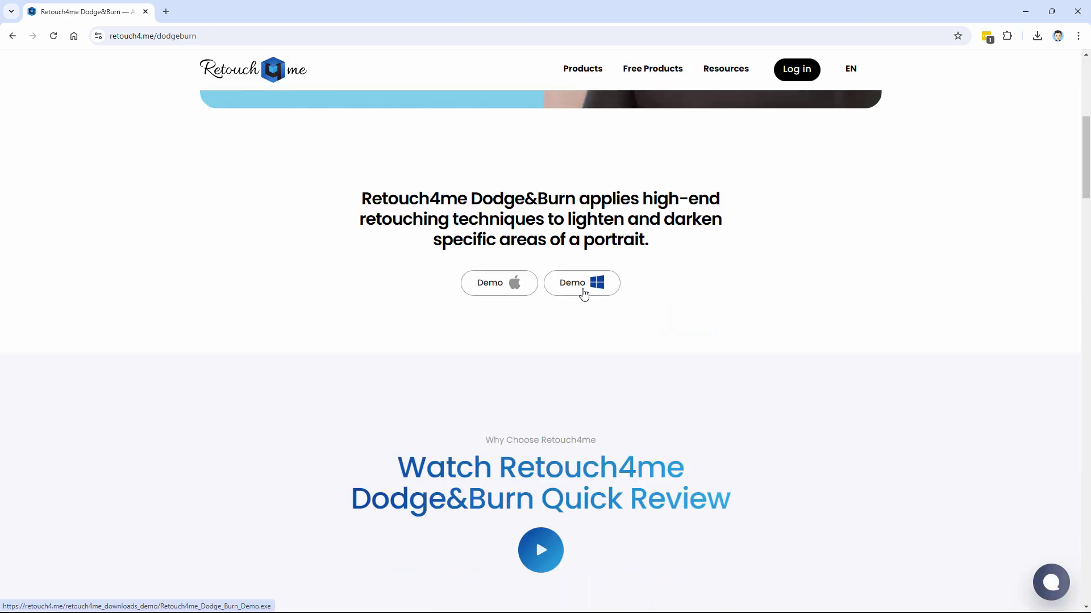
{"action": "key", "text": "alt+Left"}
{"action": "scroll", "coordinate": [170, 423], "scroll_direction": "down", "scroll_amount": 11}
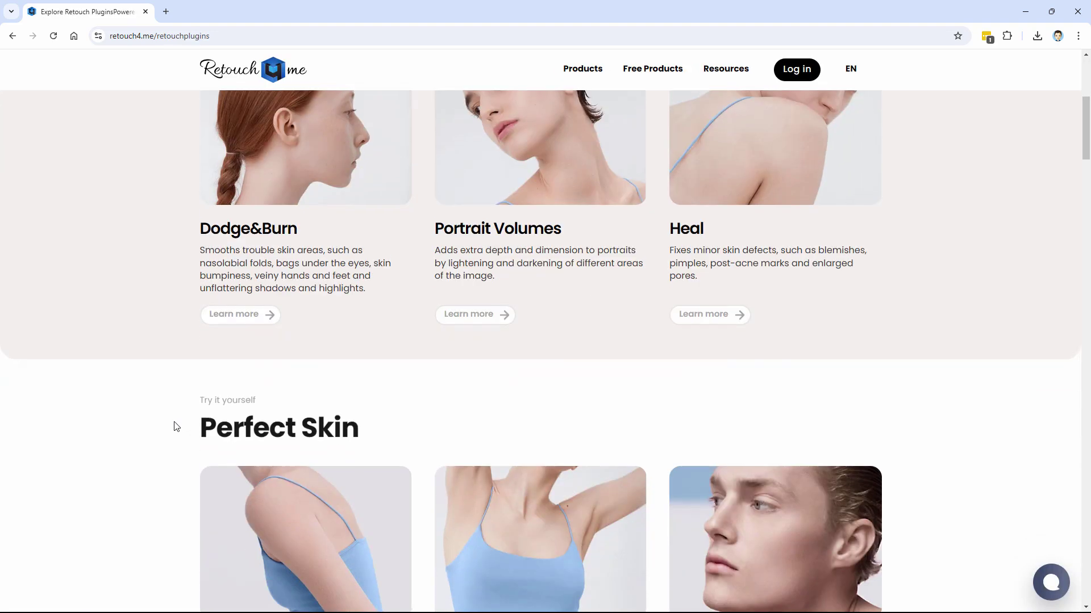